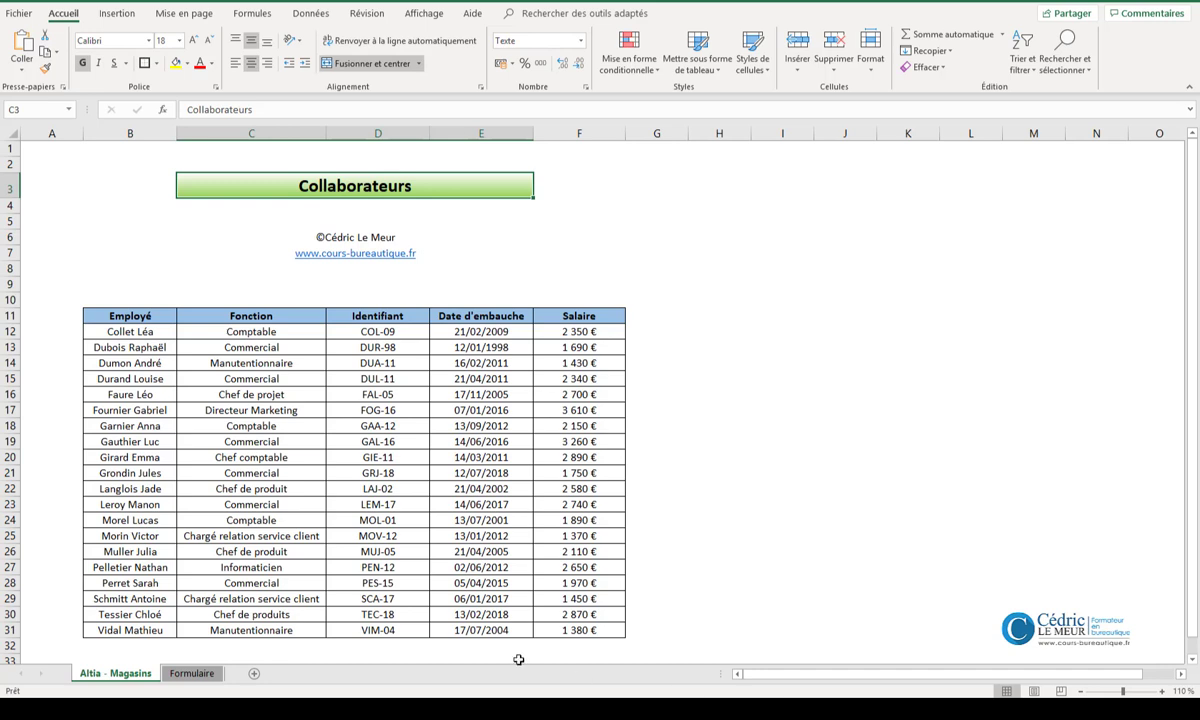
- On the Formulaire sheet, start a data validation for the Identifiant cell C11 that allows a Liste
{"action": "left_click", "coordinate": [193, 673]}
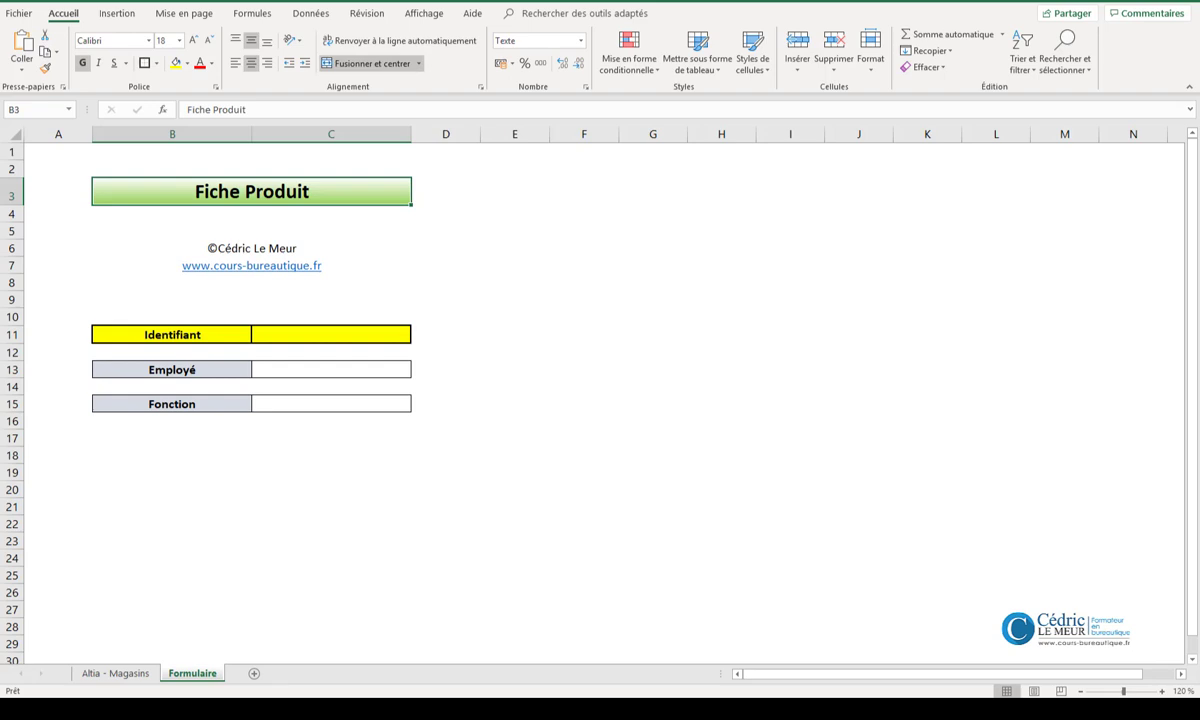
{"action": "left_click", "coordinate": [116, 673]}
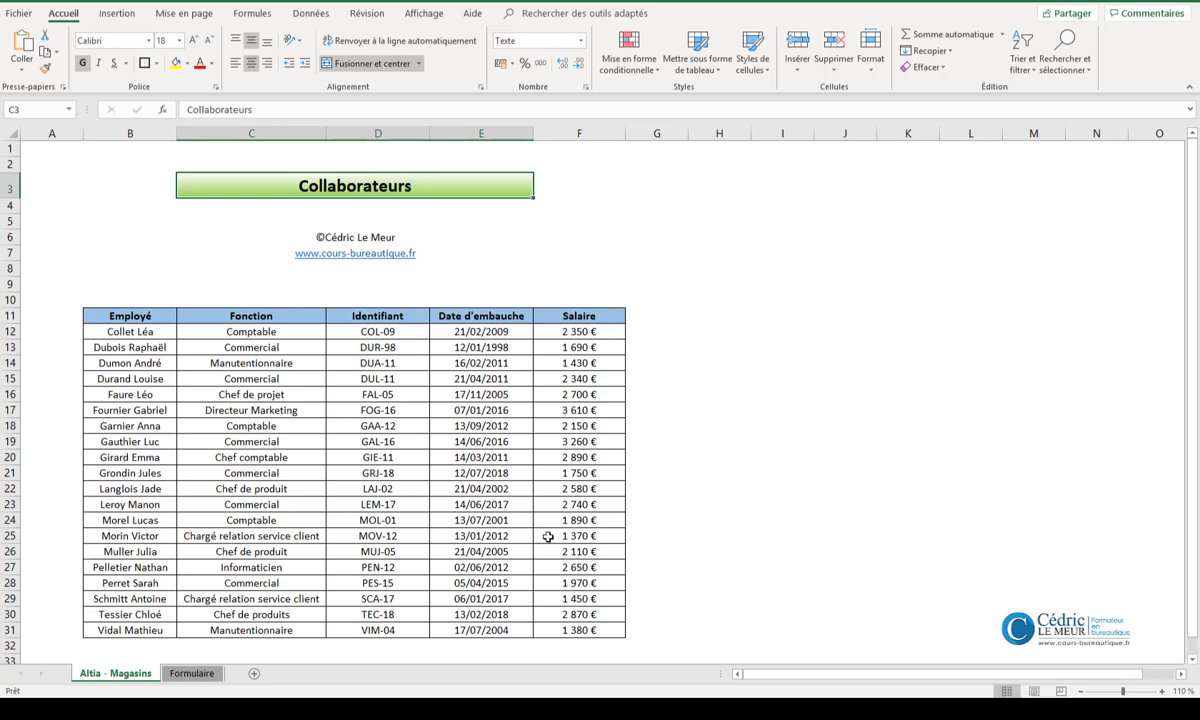
{"action": "left_click", "coordinate": [197, 674]}
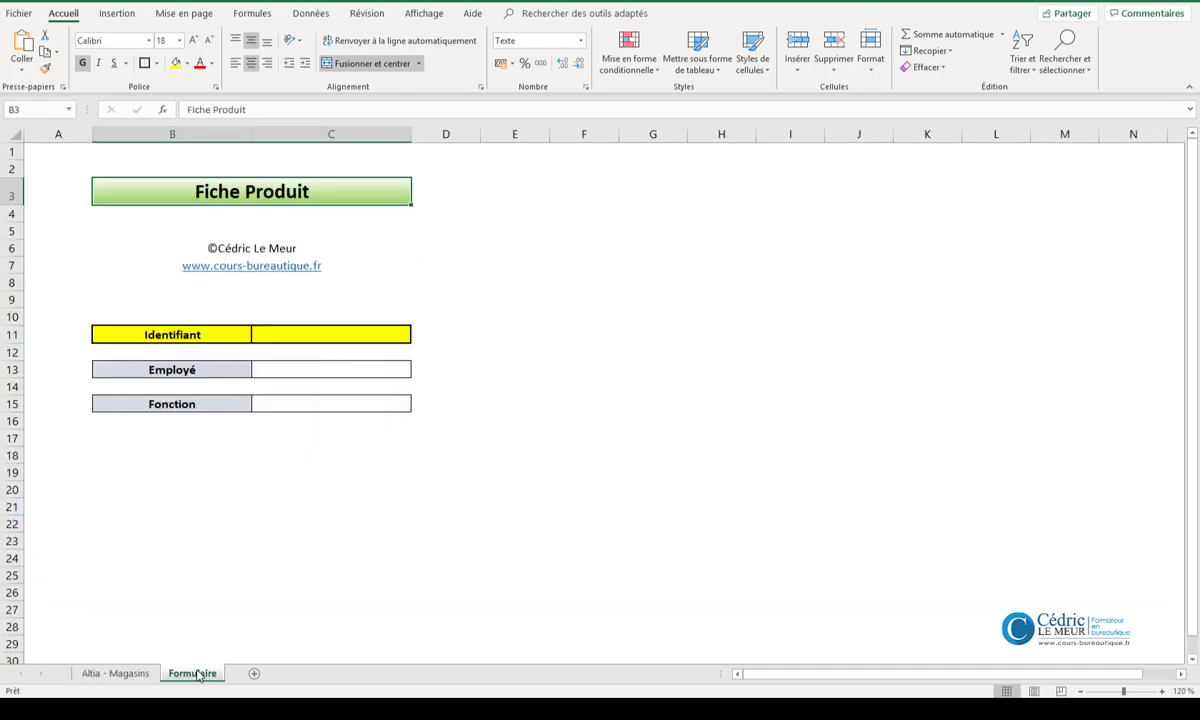
{"action": "left_click", "coordinate": [315, 336]}
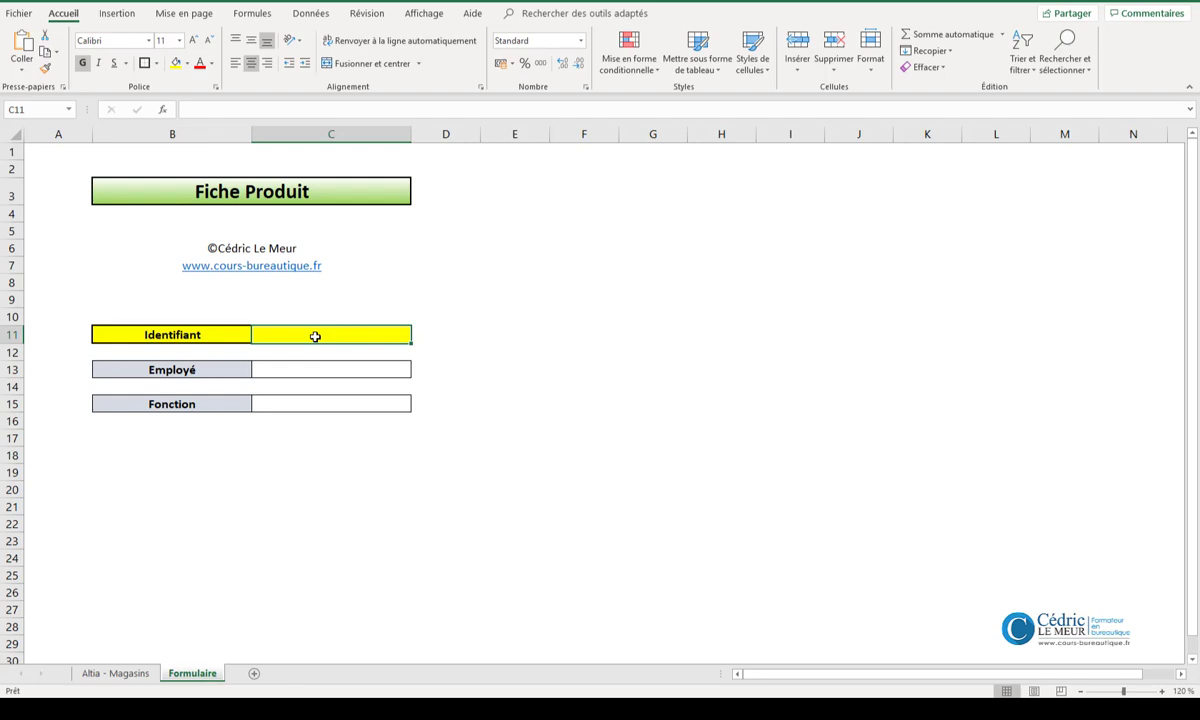
{"action": "left_click", "coordinate": [311, 14]}
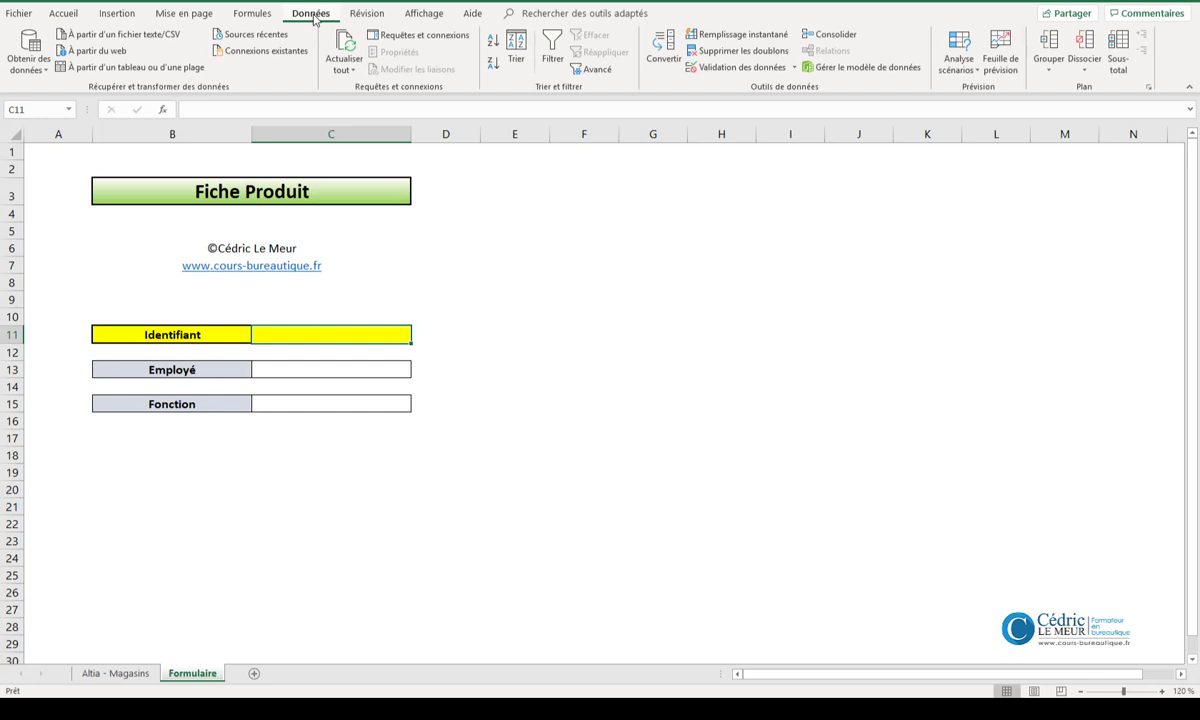
{"action": "left_click", "coordinate": [729, 72]}
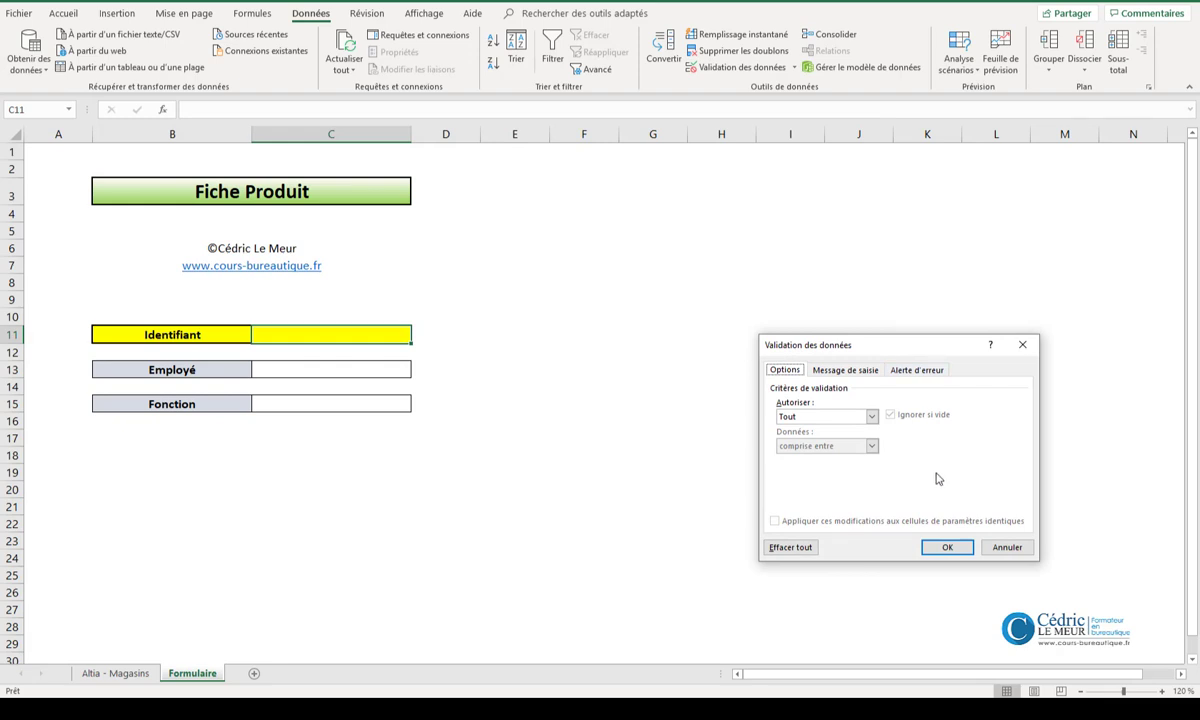
{"action": "left_click", "coordinate": [871, 417]}
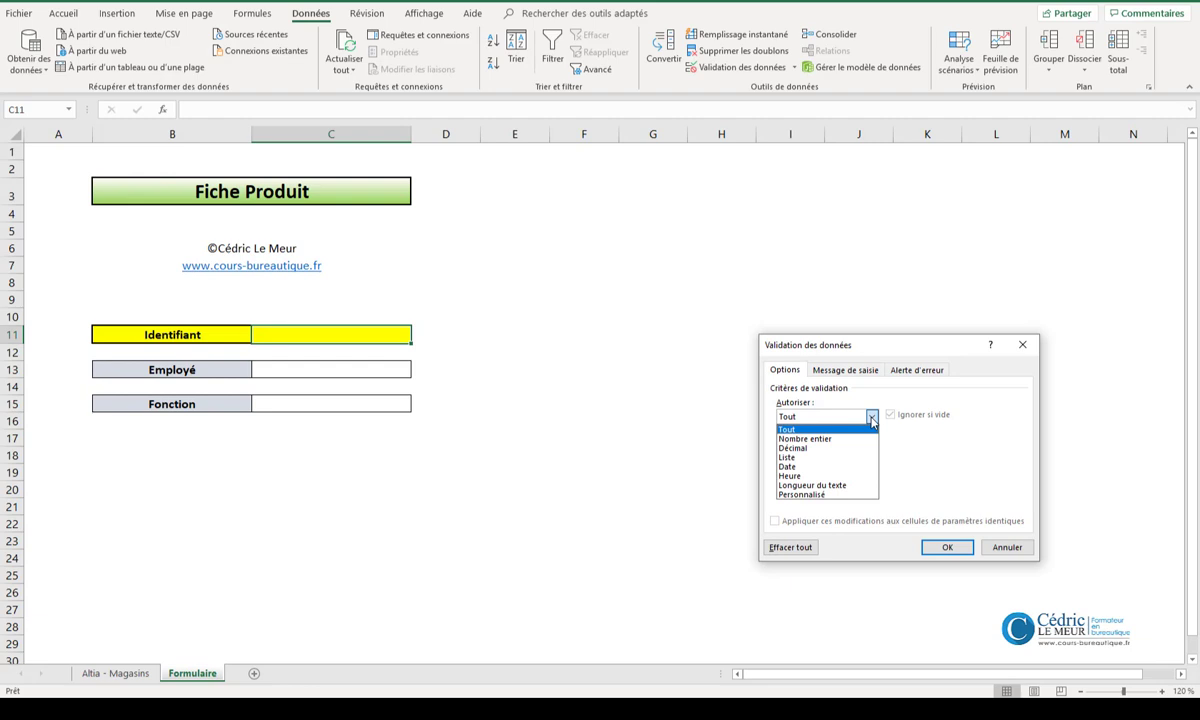
{"action": "left_click", "coordinate": [830, 457]}
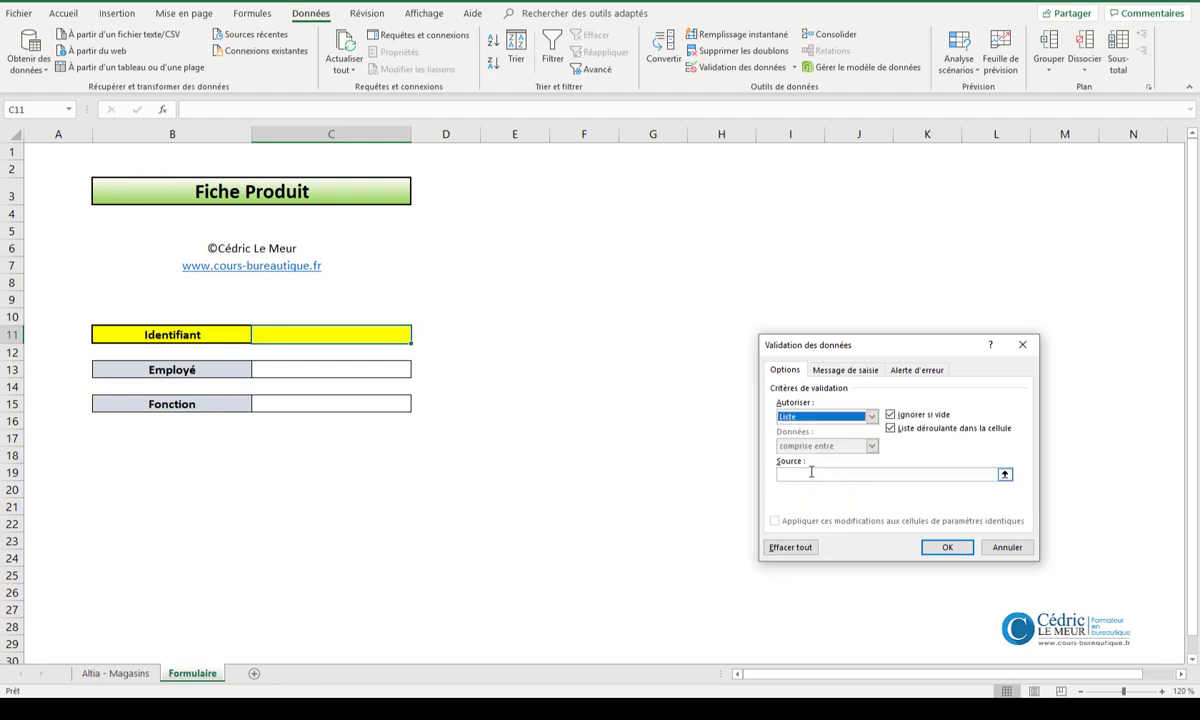
- Source the list from 'Altia - Magasins'!$D$12:$D$31, and choose the fifth identifier from it in C11
{"action": "left_click", "coordinate": [811, 472]}
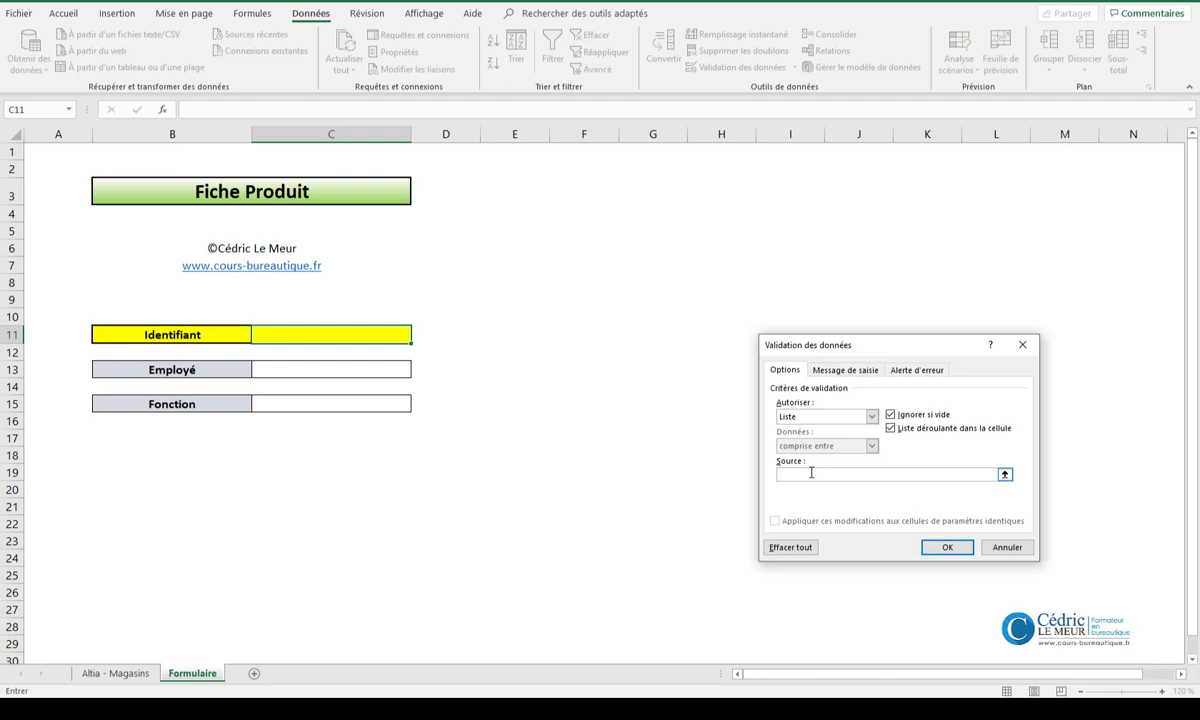
{"action": "left_click", "coordinate": [125, 673]}
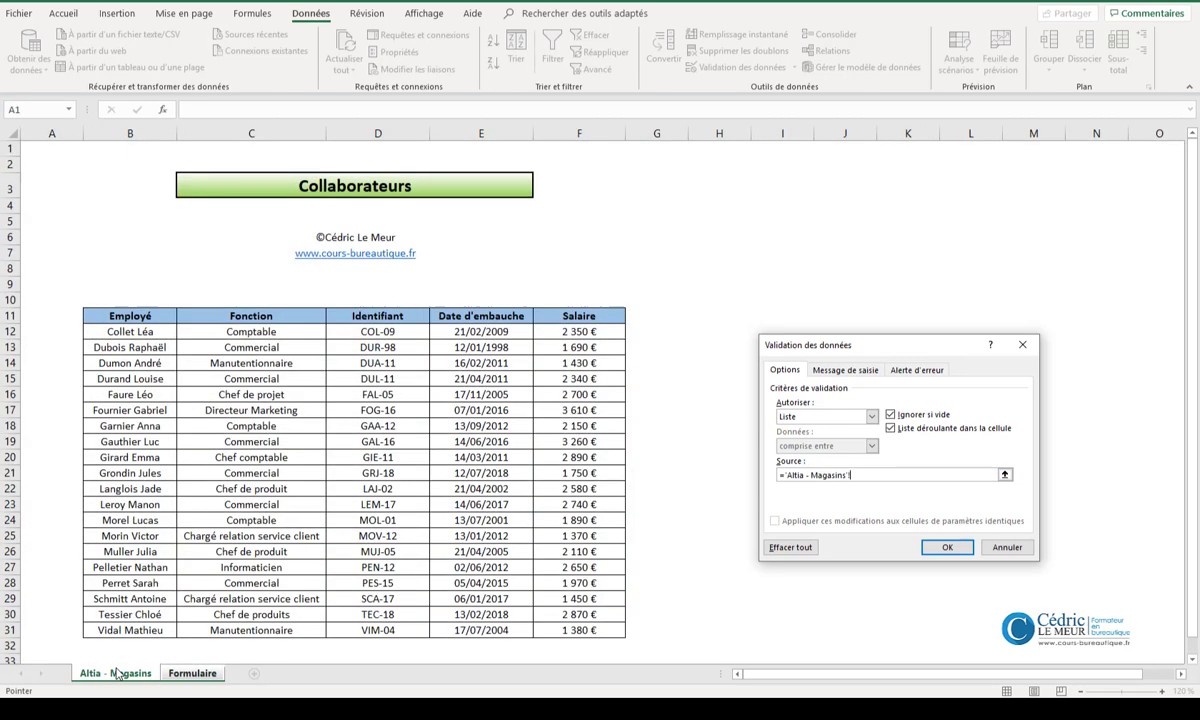
{"action": "left_click", "coordinate": [390, 332]}
{"action": "key", "text": "ctrl+shift+Down"}
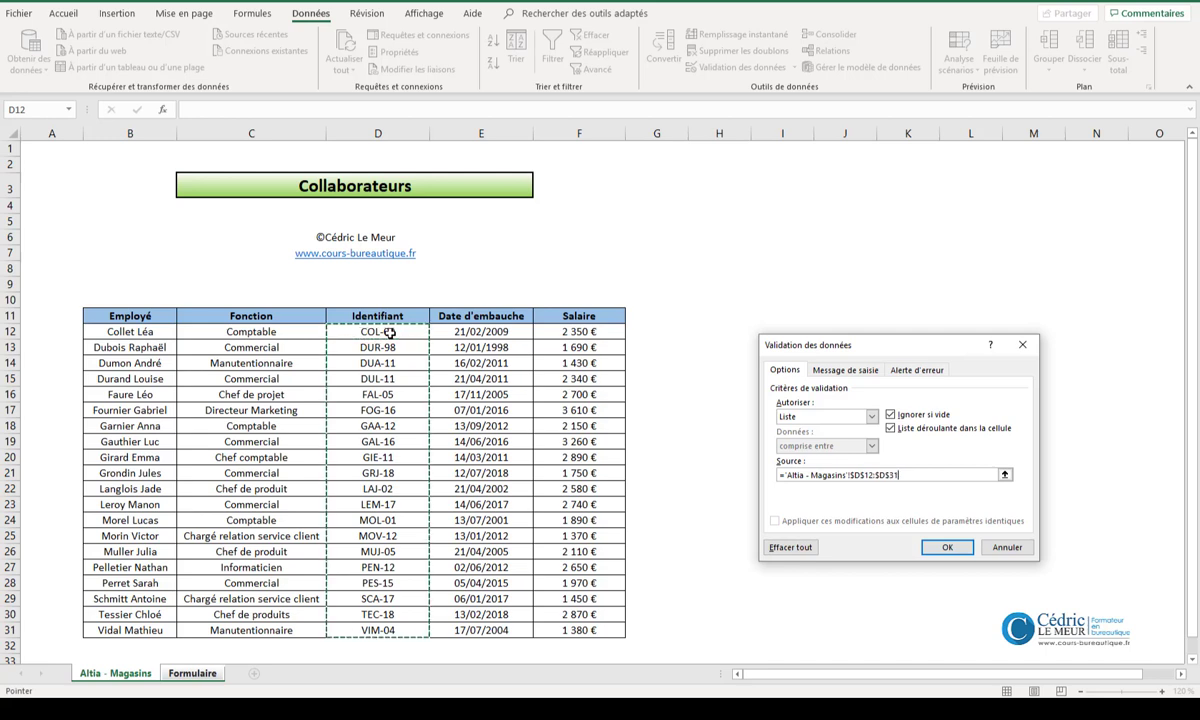
{"action": "left_click", "coordinate": [940, 547]}
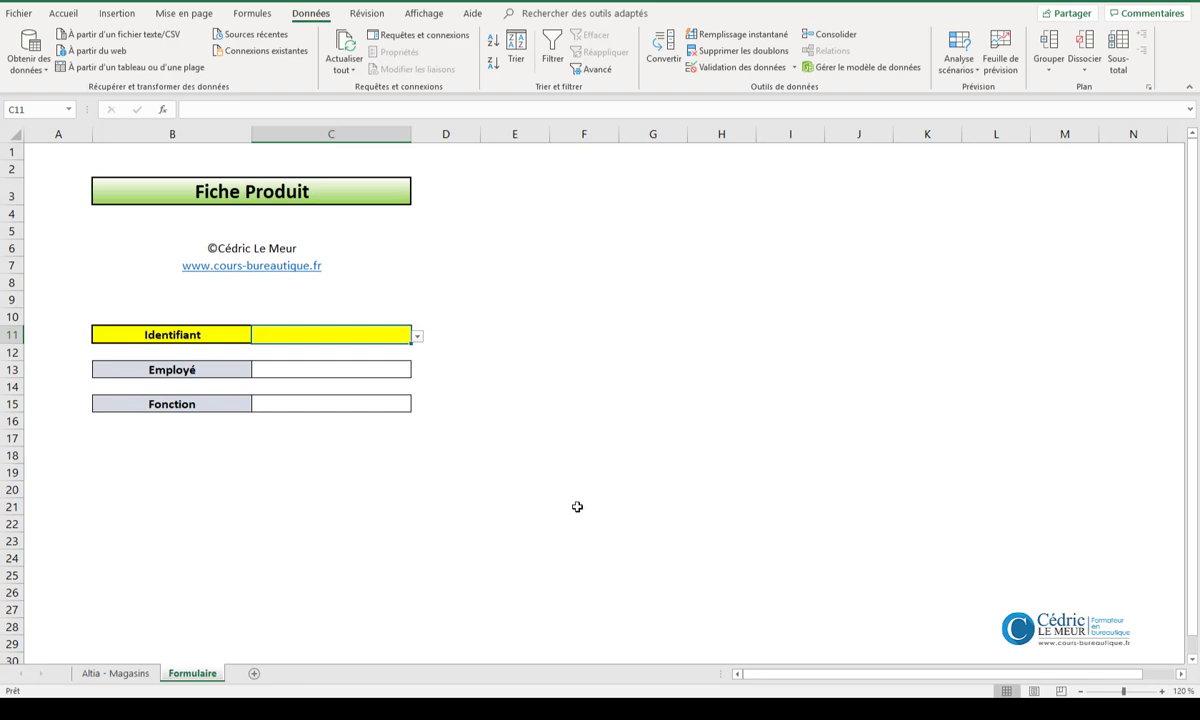
{"action": "left_click", "coordinate": [418, 341]}
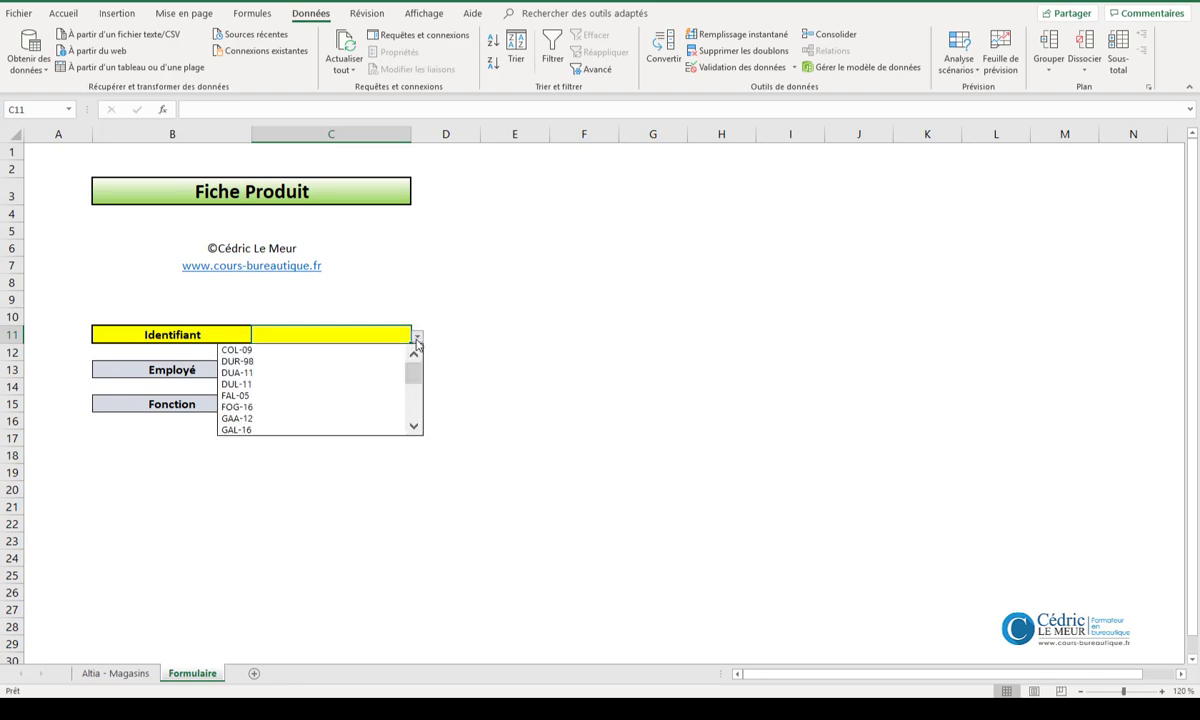
{"action": "left_click", "coordinate": [322, 396]}
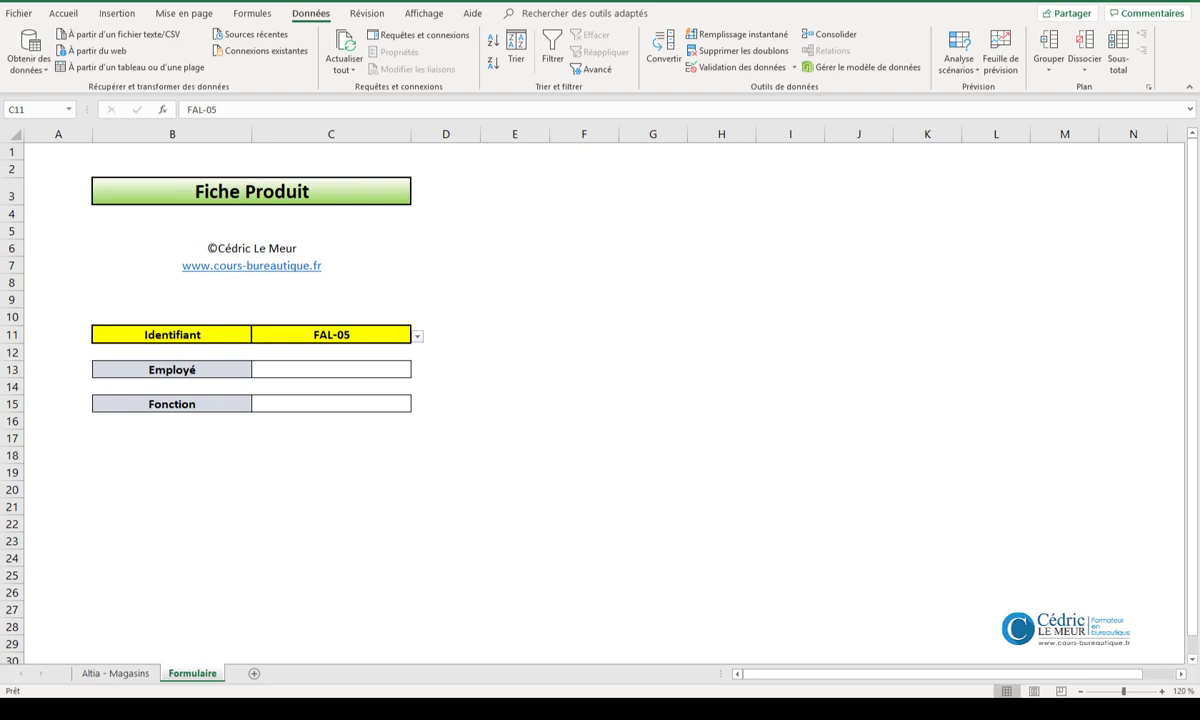
- Insert the INDEX function in the Employé cell C13, using the matrice;no_lig;no_col argument form
{"action": "left_click", "coordinate": [349, 366]}
{"action": "left_click", "coordinate": [349, 366]}
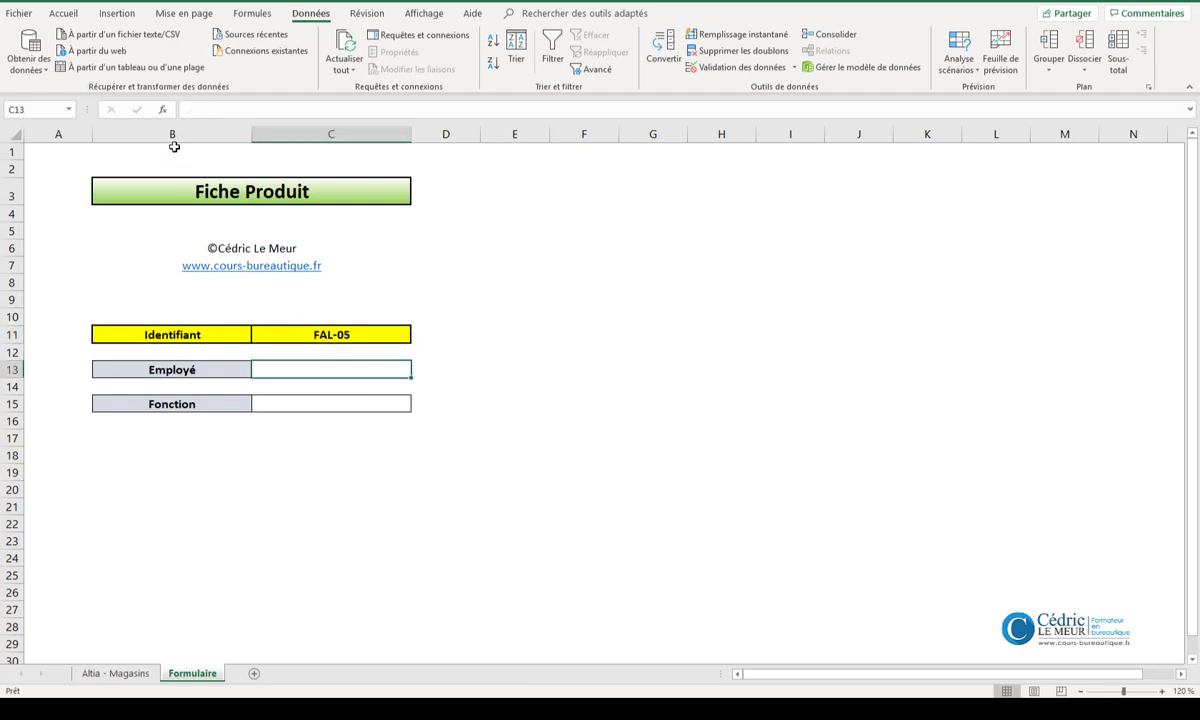
{"action": "left_click", "coordinate": [164, 110]}
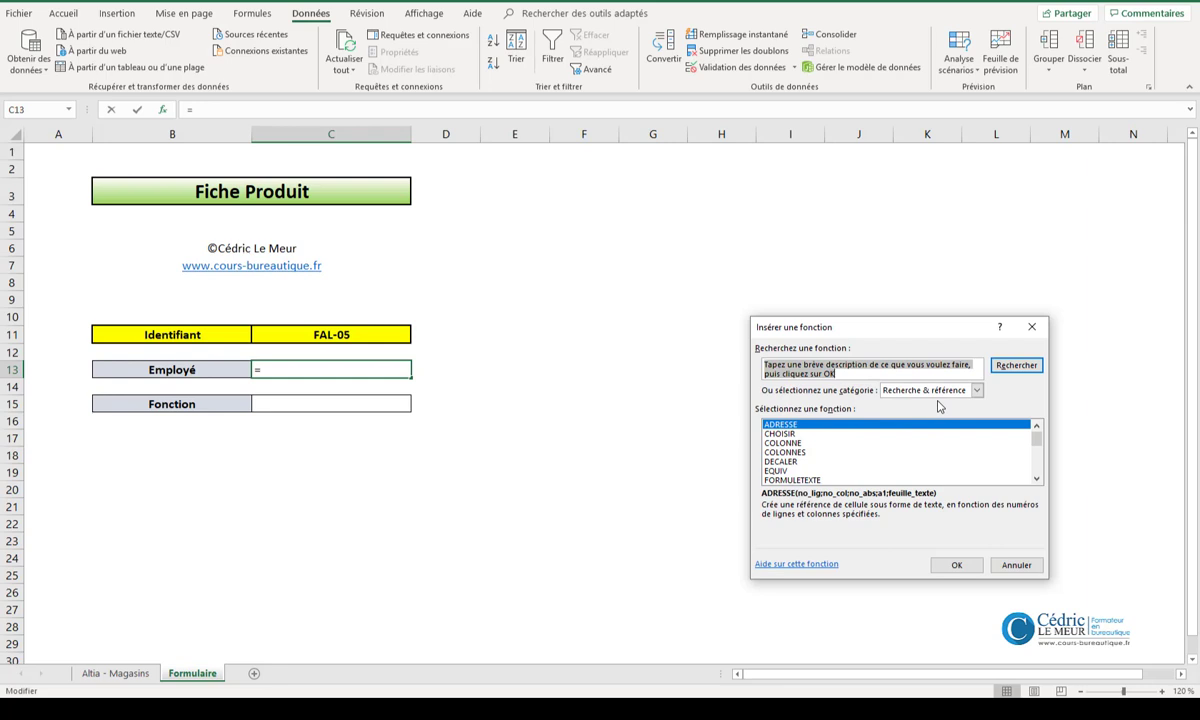
{"action": "left_click", "coordinate": [1037, 479]}
{"action": "left_click", "coordinate": [1037, 479]}
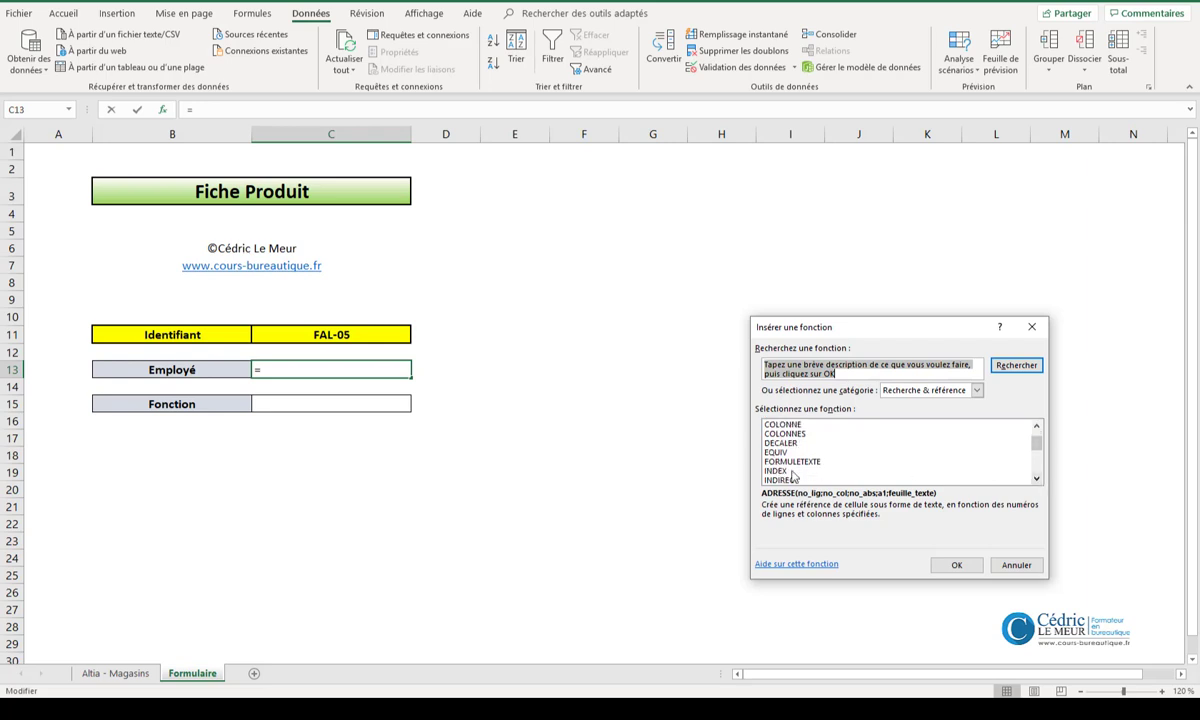
{"action": "double_click", "coordinate": [793, 474]}
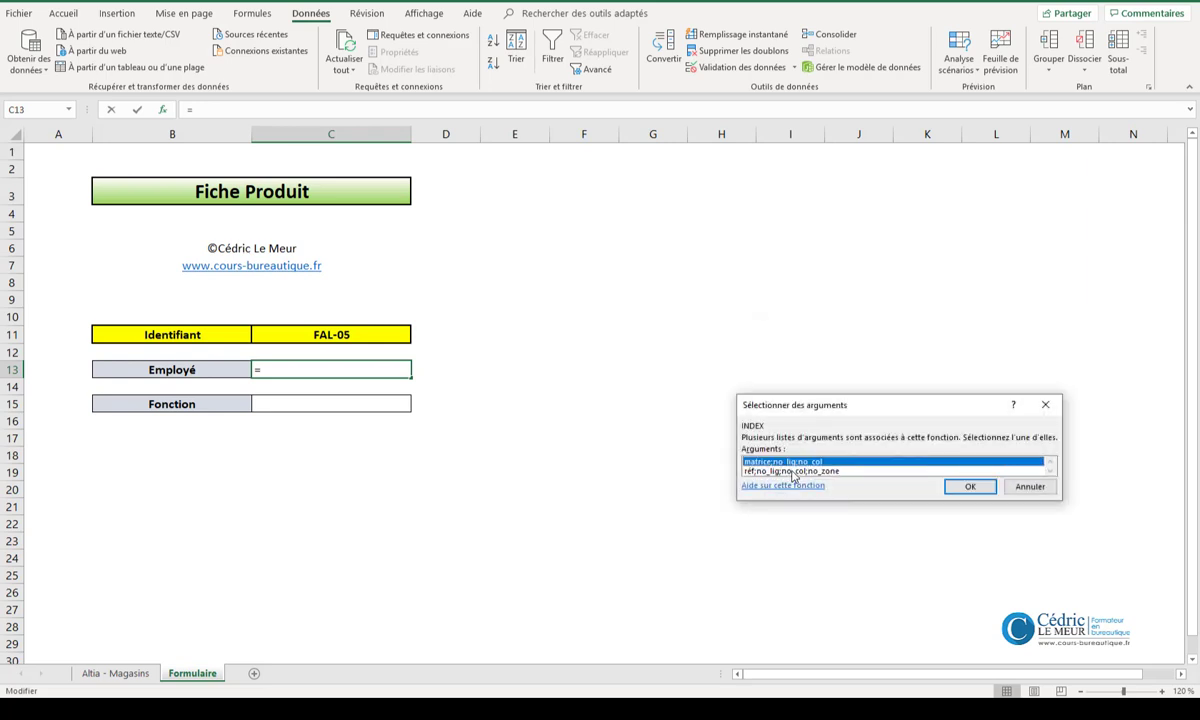
{"action": "left_click", "coordinate": [968, 486]}
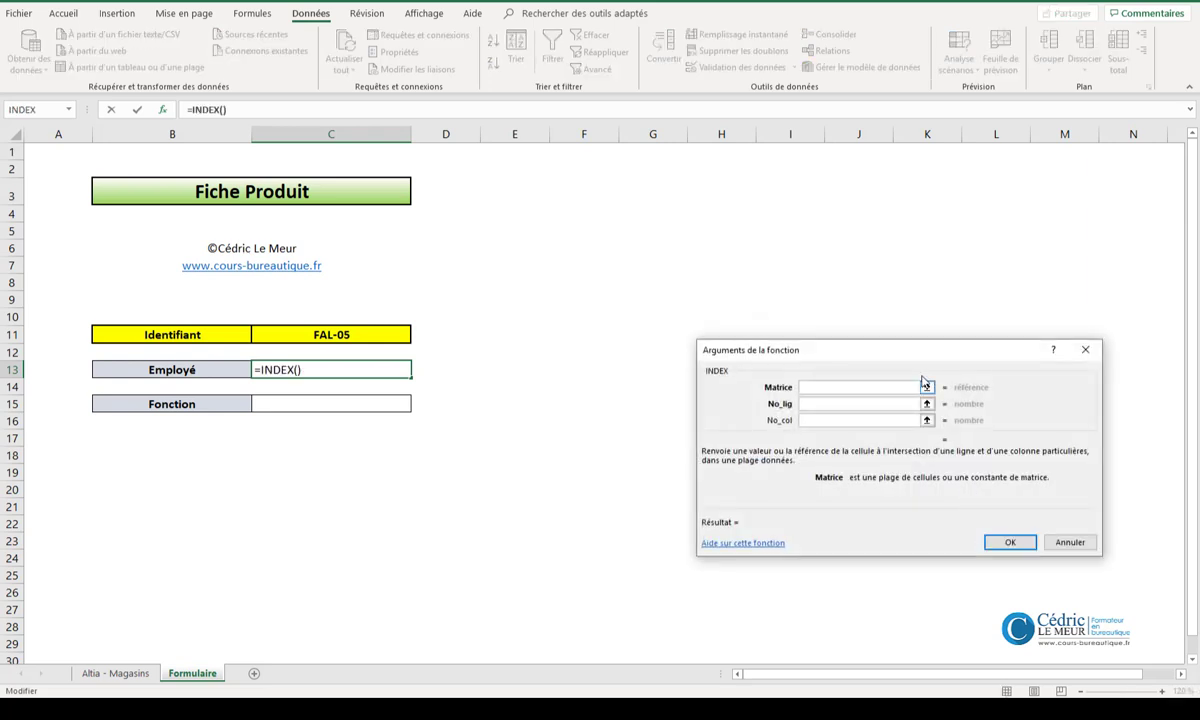
- Set the INDEX Matrice to 'Altia - Magasins'!B12:F31 and its No_col to 1
{"action": "left_click_drag", "start_coordinate": [830, 350], "coordinate": [635, 302]}
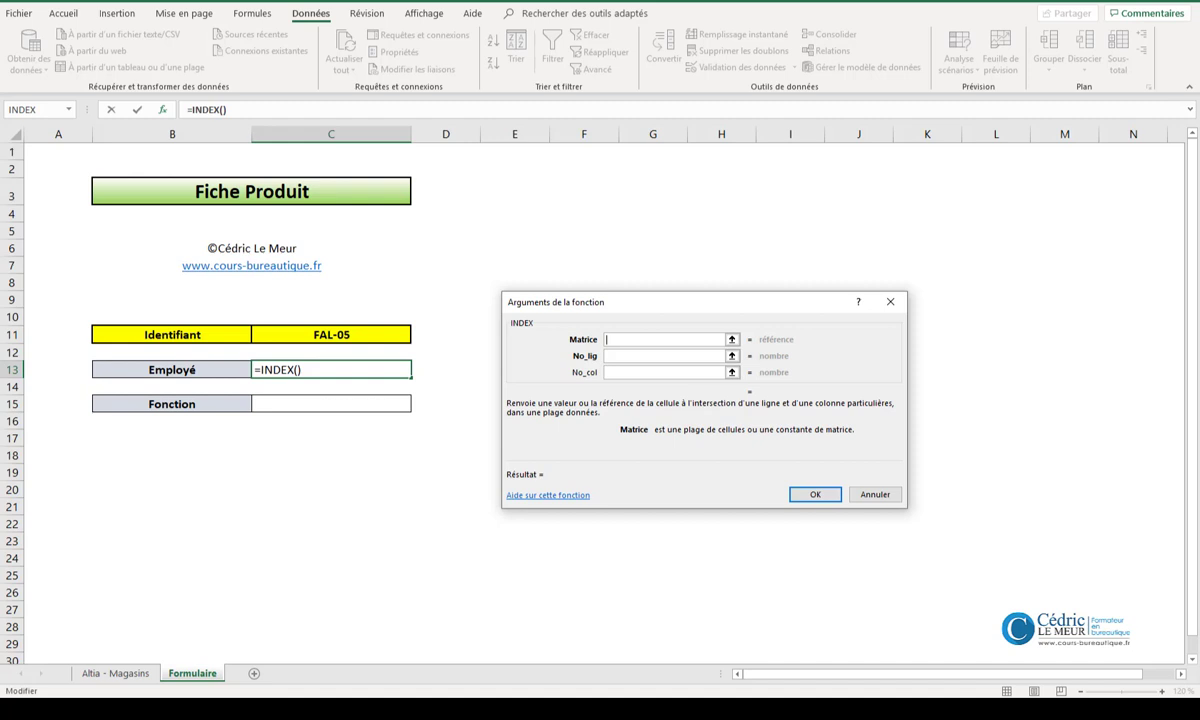
{"action": "left_click", "coordinate": [125, 675]}
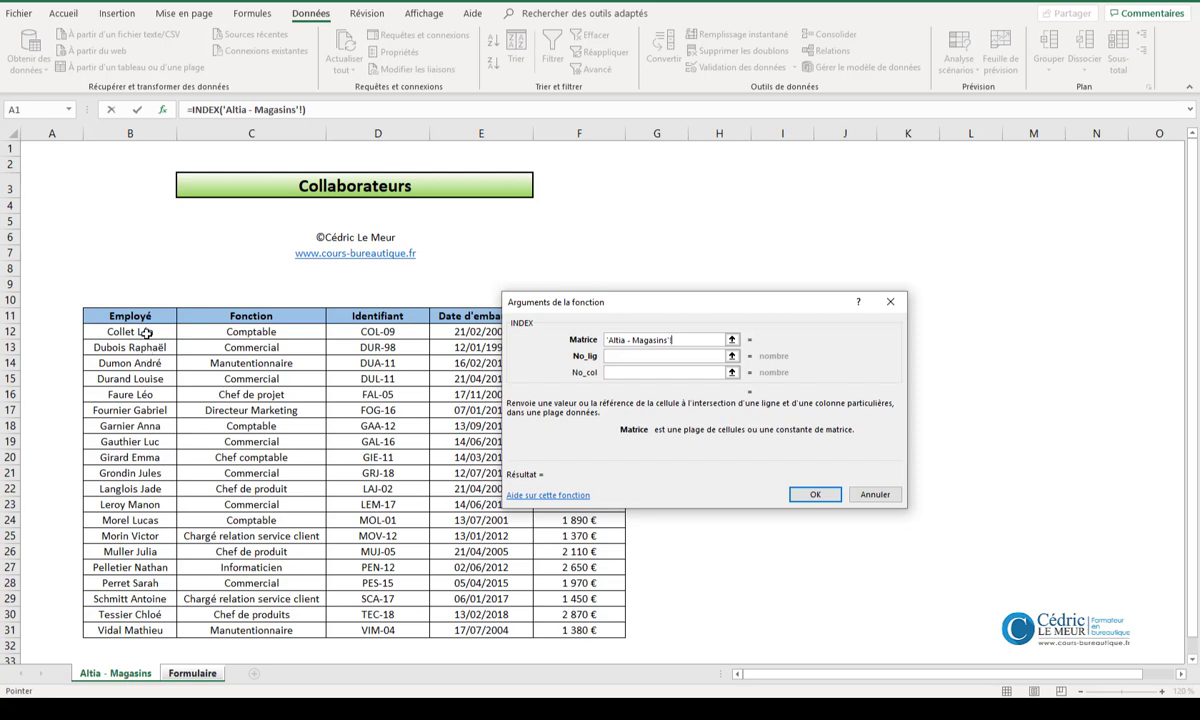
{"action": "left_click_drag", "start_coordinate": [135, 331], "coordinate": [635, 642]}
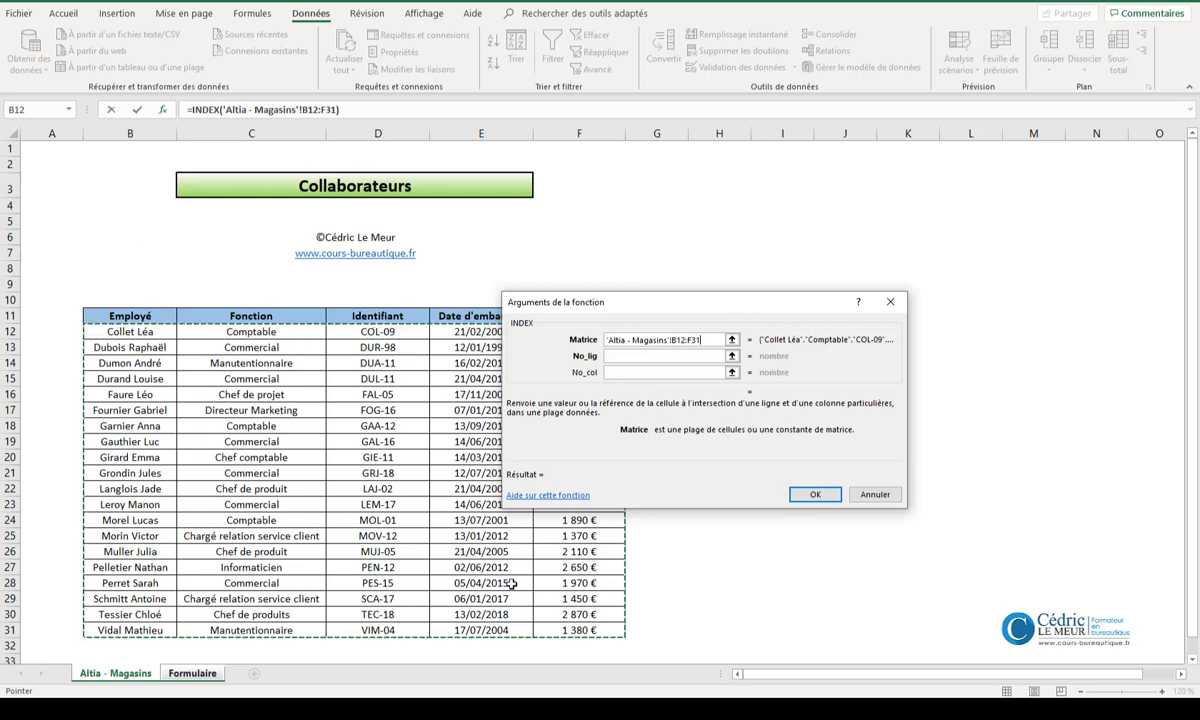
{"action": "left_click", "coordinate": [624, 373]}
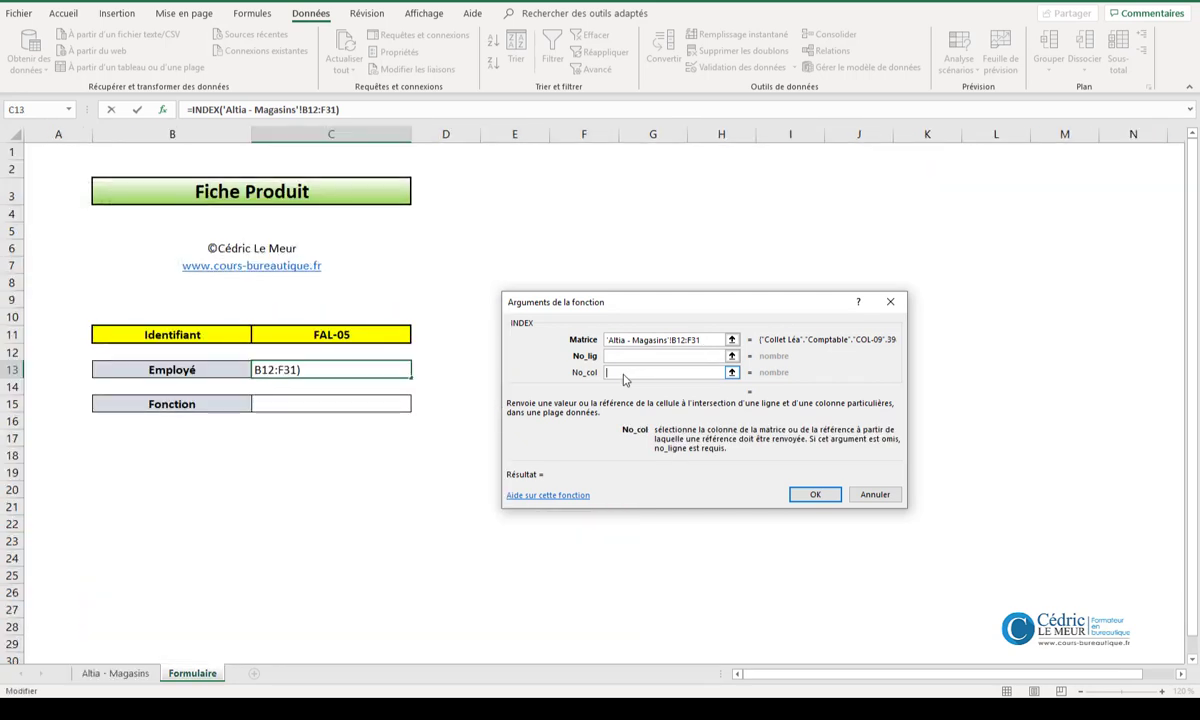
{"action": "type", "text": "1"}
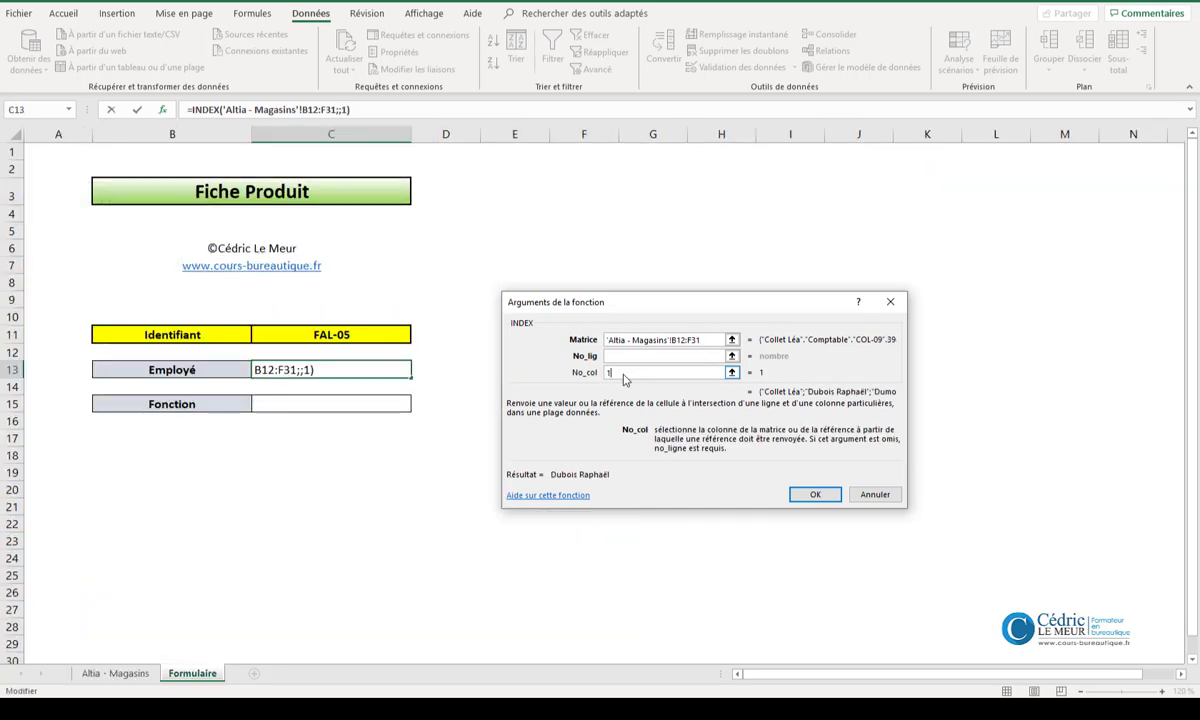
- Nest the EQUIV function in the No_lig argument of INDEX, with C11 as its Valeur_cherchée
{"action": "left_click", "coordinate": [623, 357]}
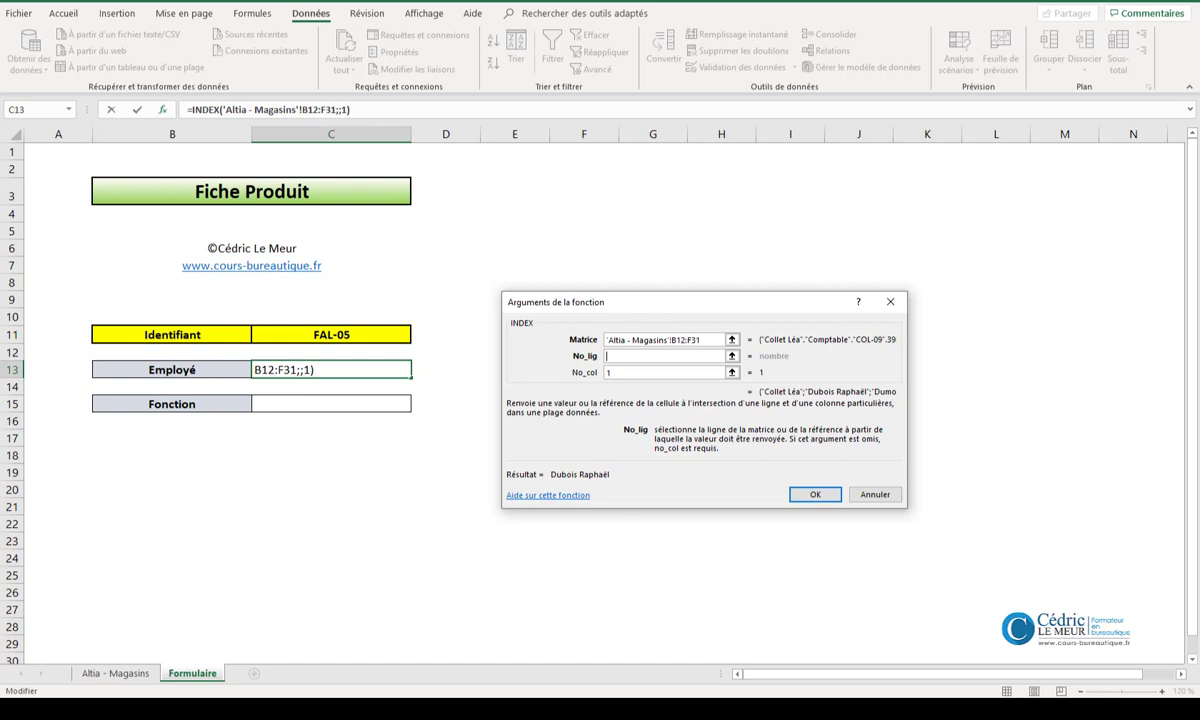
{"action": "left_click", "coordinate": [70, 110]}
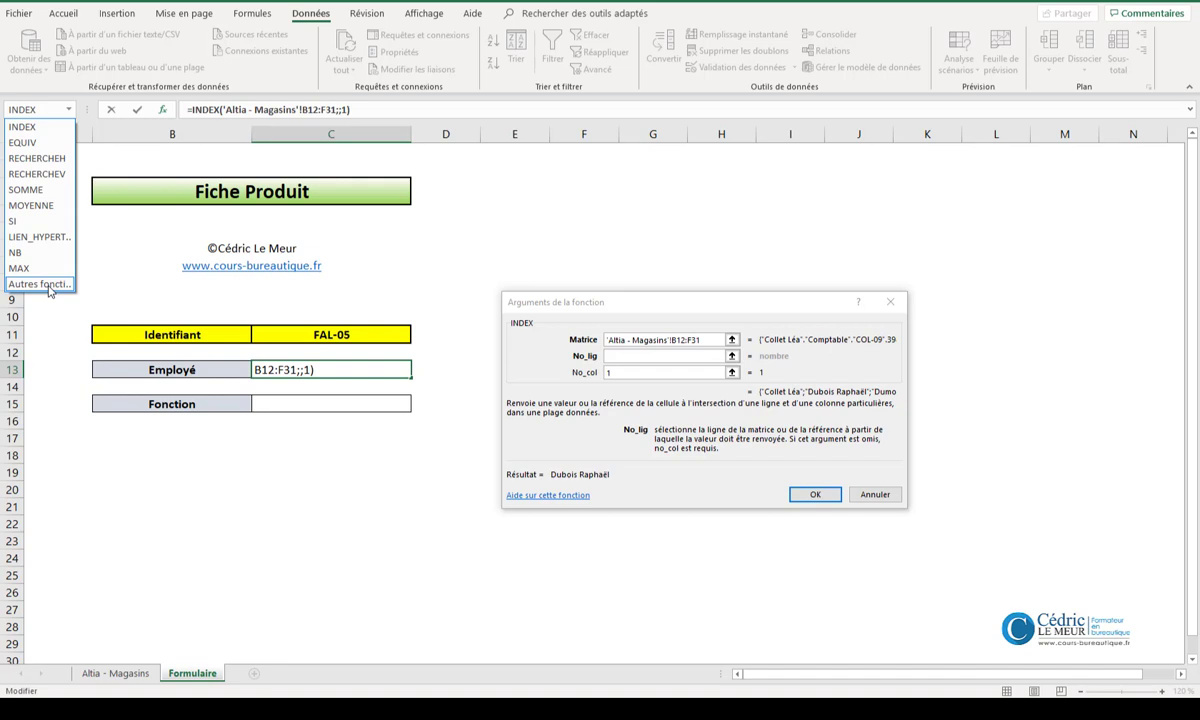
{"action": "left_click", "coordinate": [24, 143]}
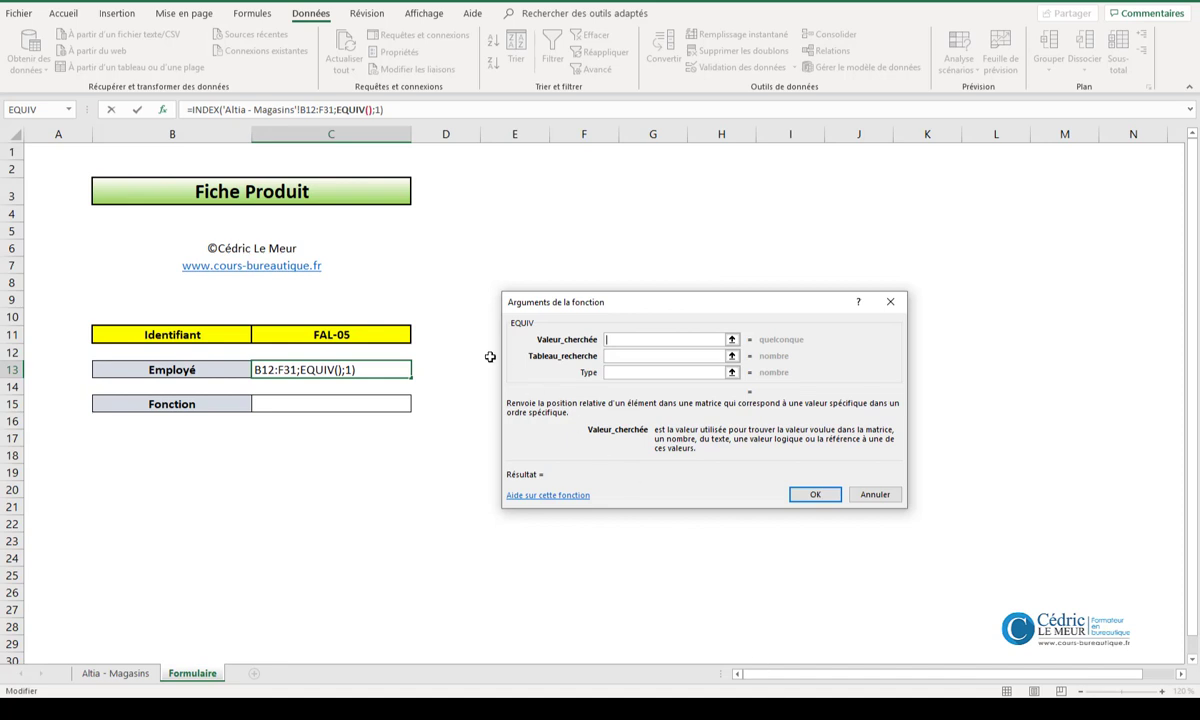
{"action": "left_click", "coordinate": [355, 329]}
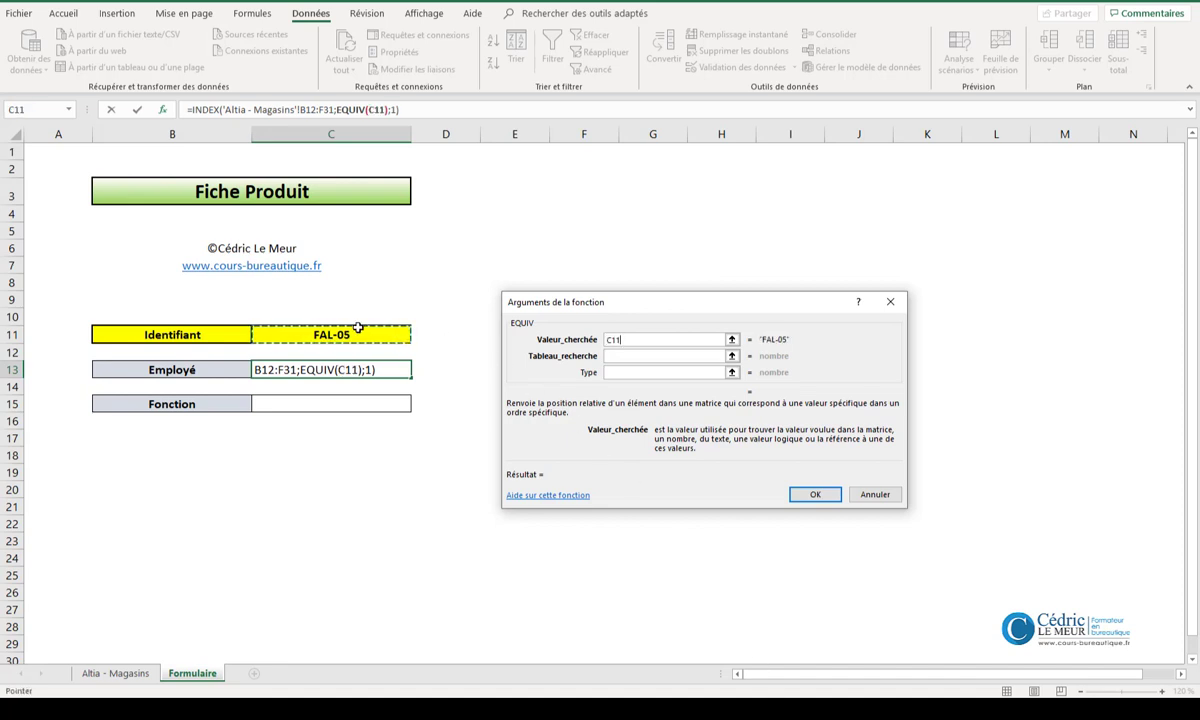
{"action": "key", "text": "Tab"}
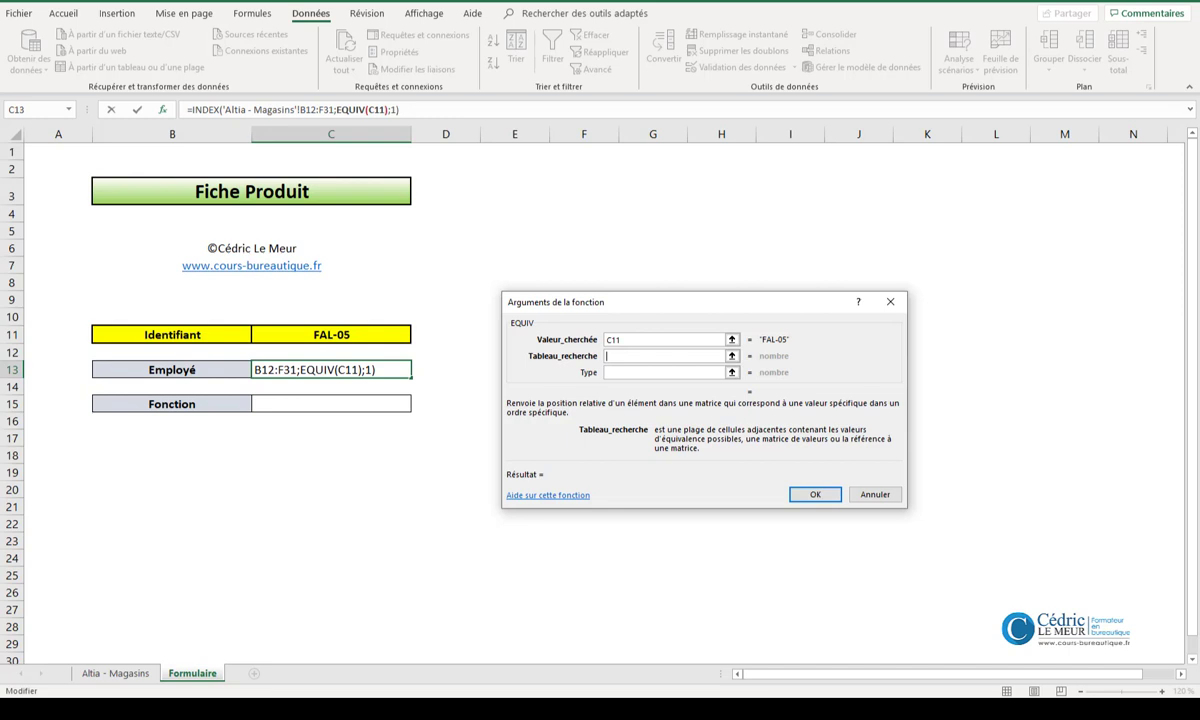
- Complete EQUIV with 'Altia - Magasins'!D12:D31 as Tableau_recherche and 0 as Type, and validate the formula
{"action": "left_click", "coordinate": [114, 674]}
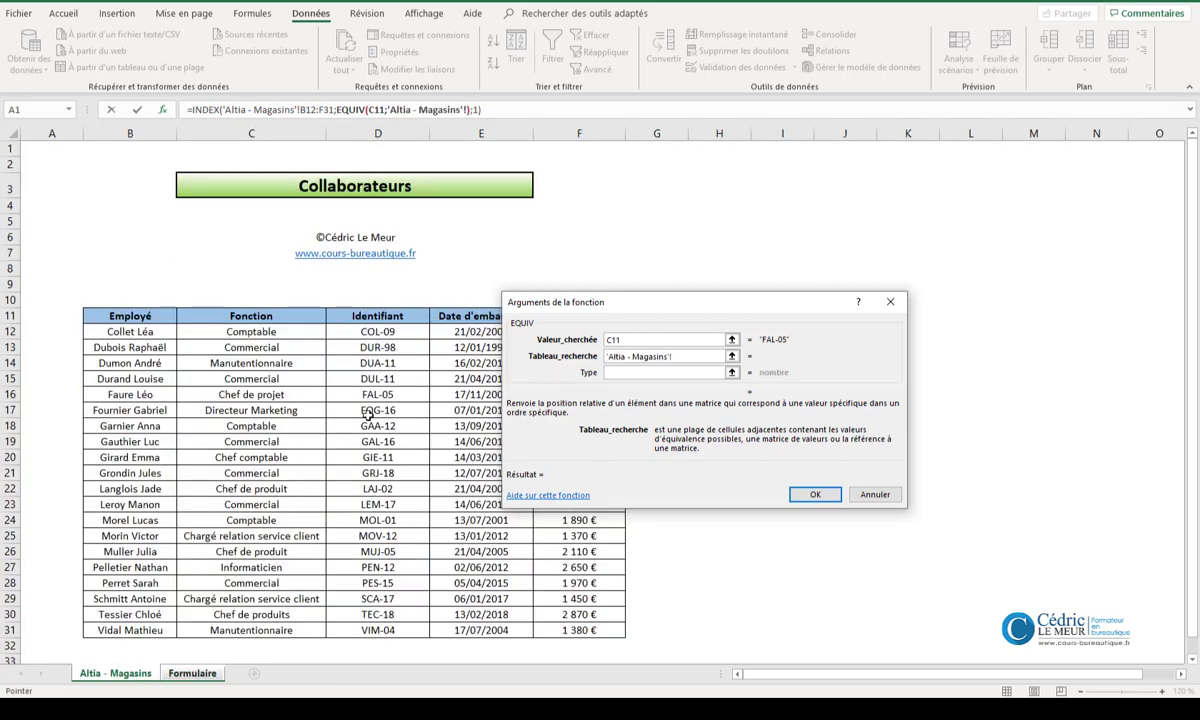
{"action": "left_click_drag", "start_coordinate": [406, 333], "coordinate": [427, 630]}
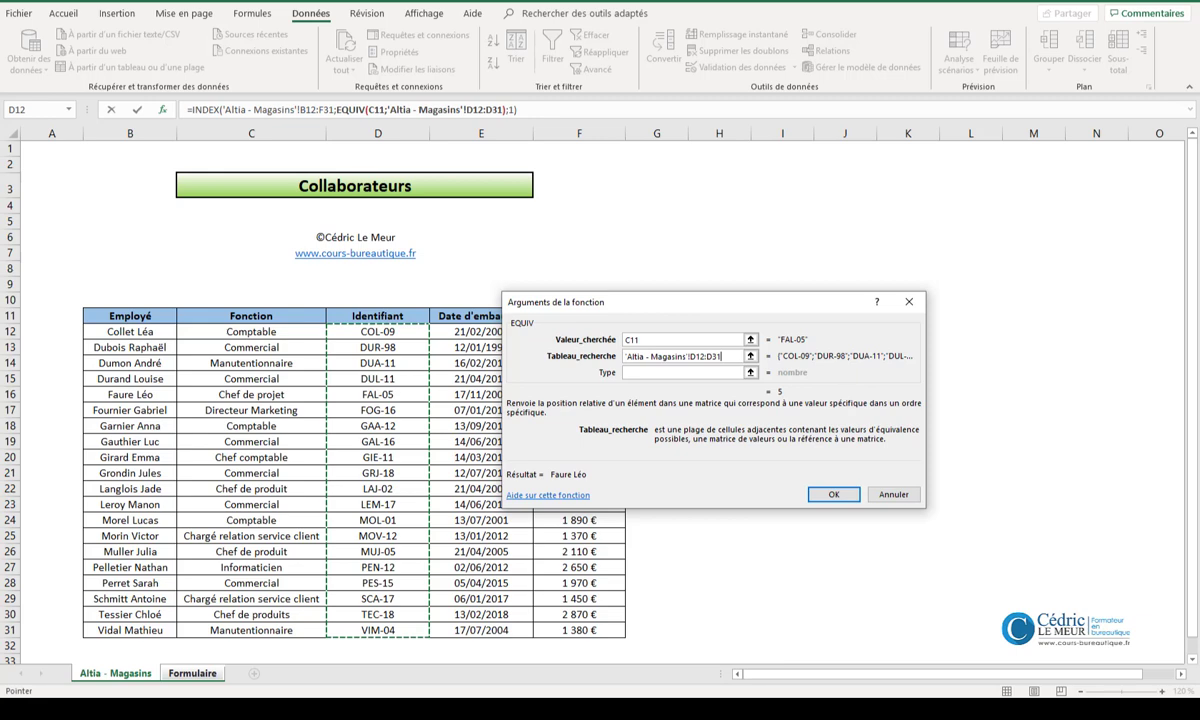
{"action": "left_click", "coordinate": [656, 374]}
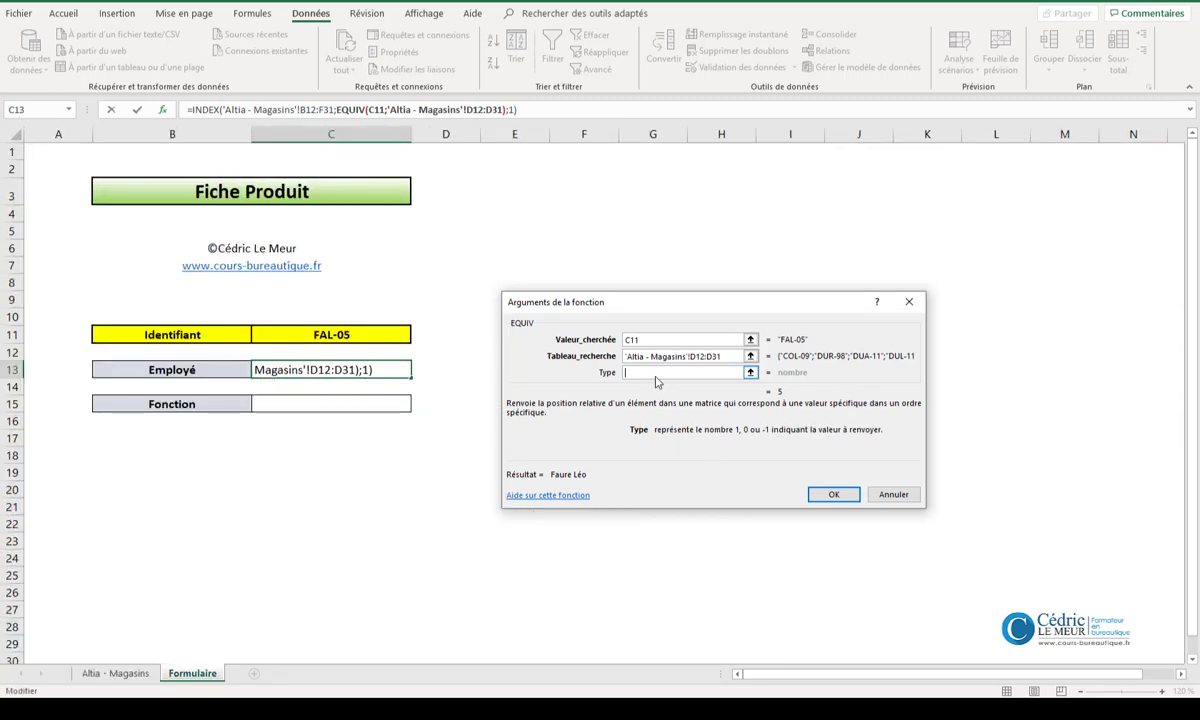
{"action": "type", "text": "0"}
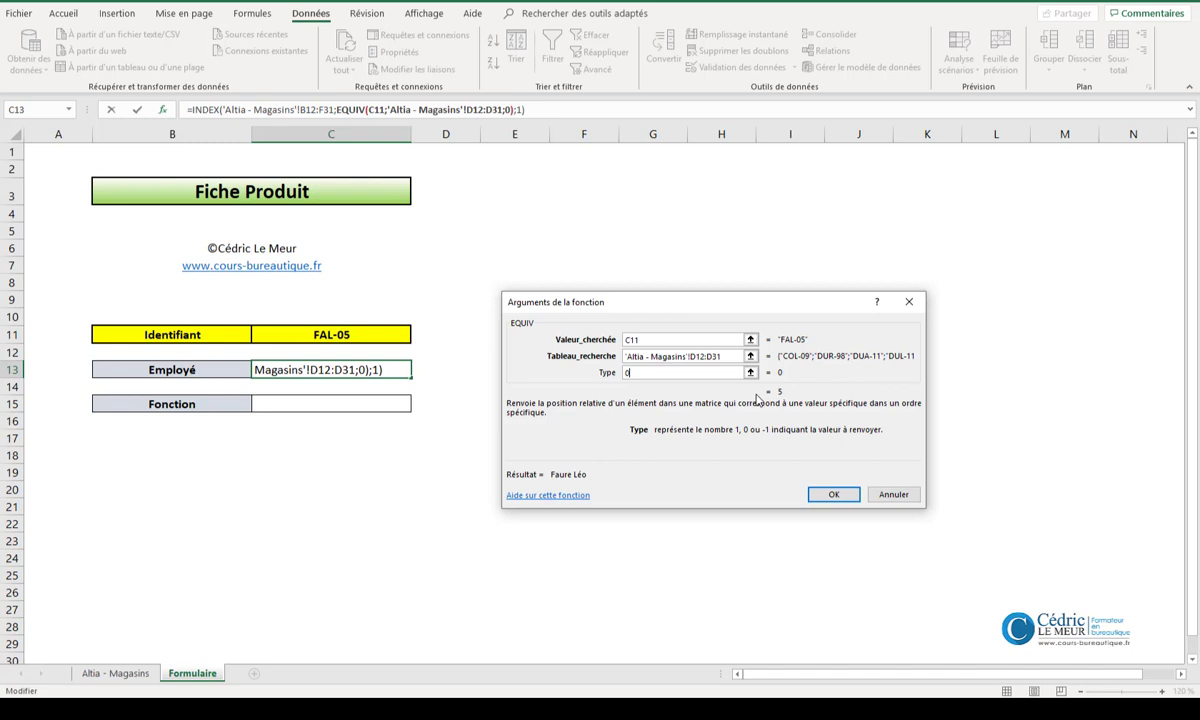
{"action": "left_click", "coordinate": [836, 495]}
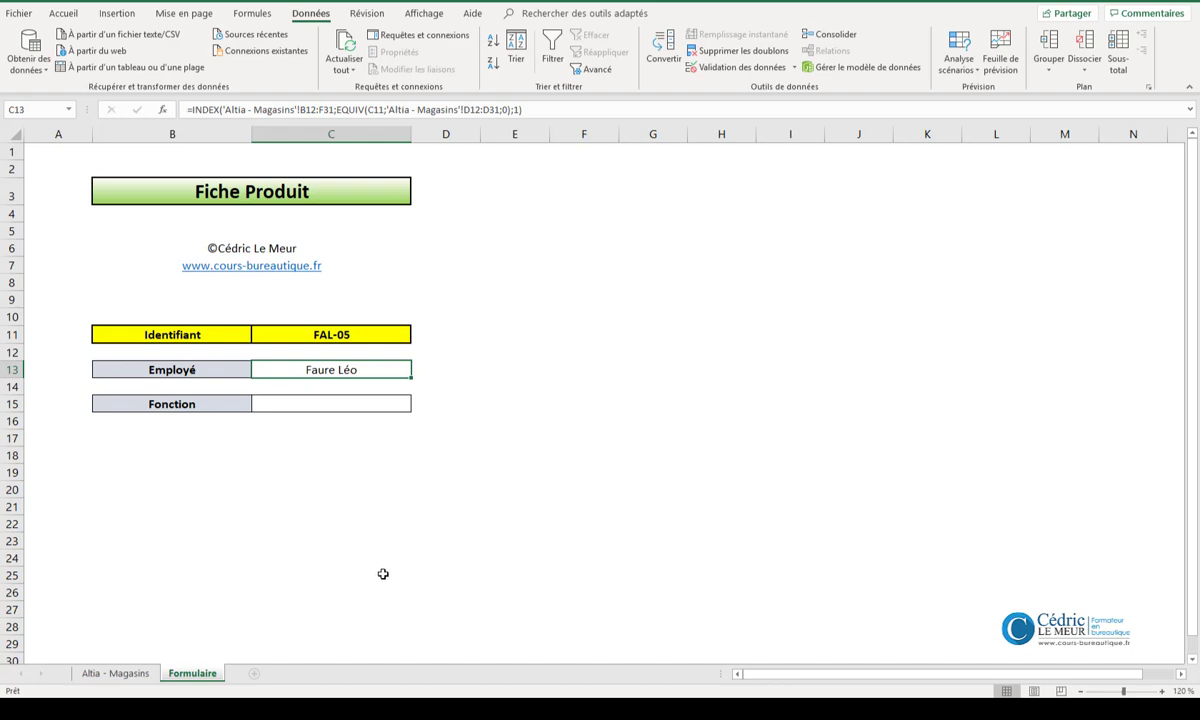
- Check the chosen identifier's row in the Altia - Magasins table against the form's Employé value
{"action": "left_click", "coordinate": [136, 677]}
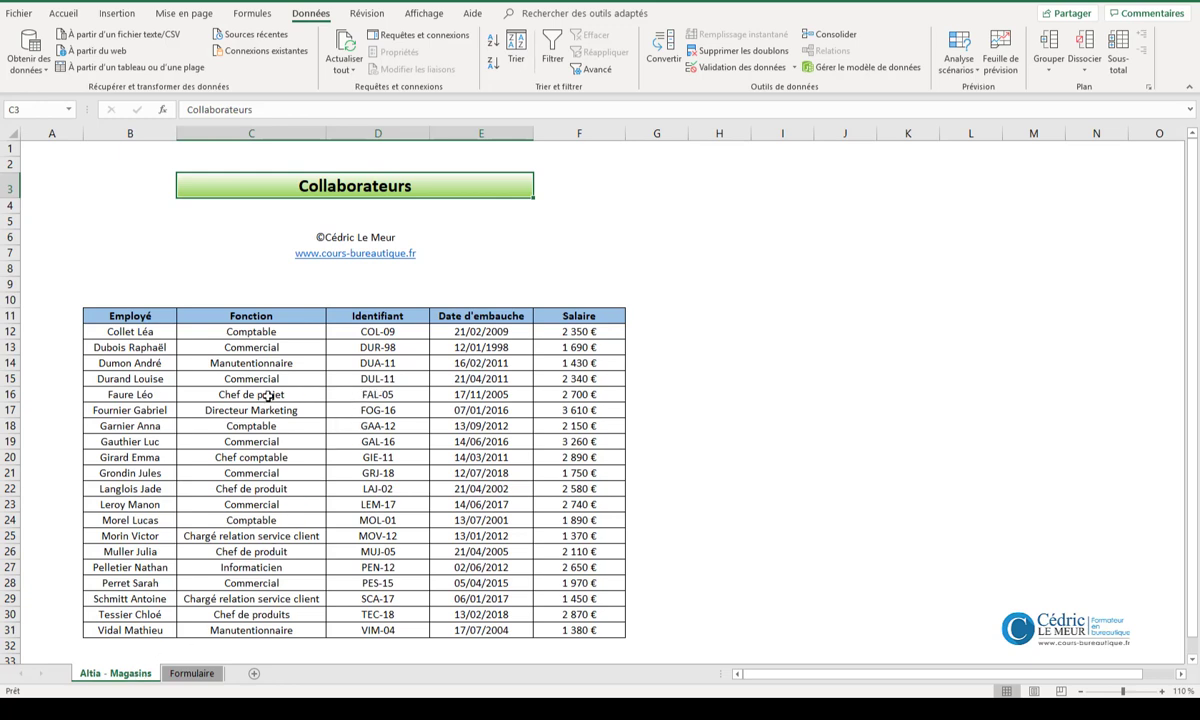
- Start an INDEX function with the matrice;no_lig;no_col arguments in the Fonction cell C15 of the Formulaire sheet
{"action": "left_click", "coordinate": [203, 674]}
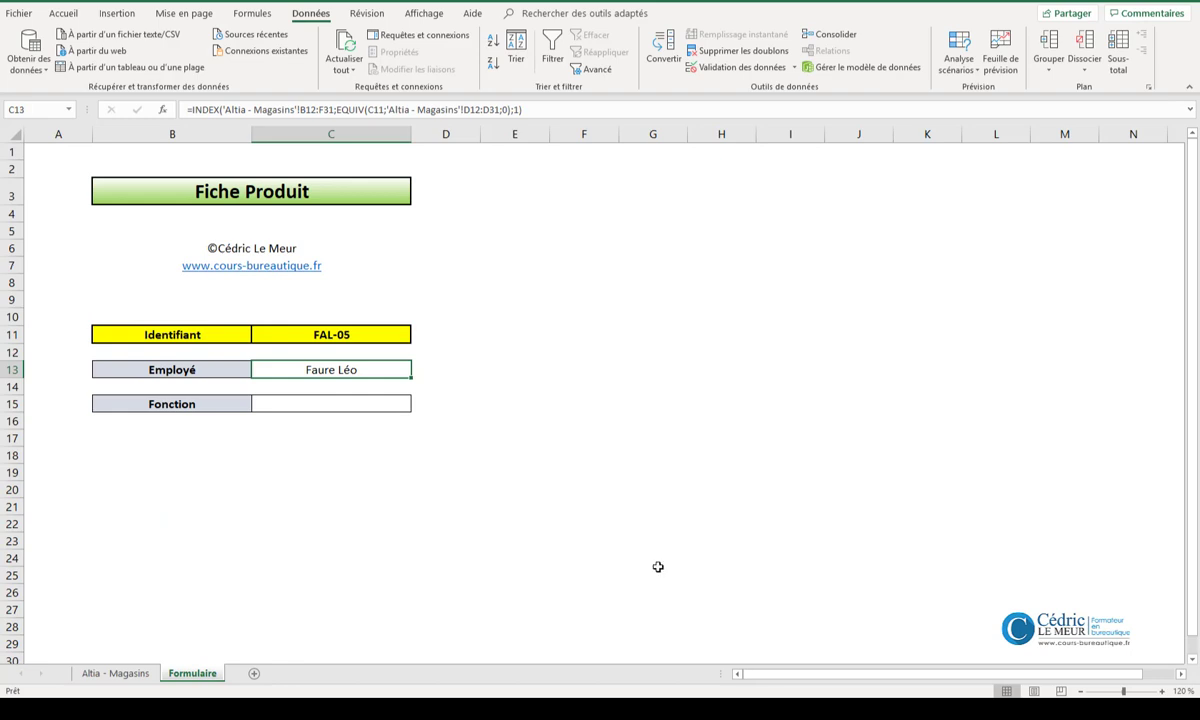
{"action": "left_click", "coordinate": [328, 400]}
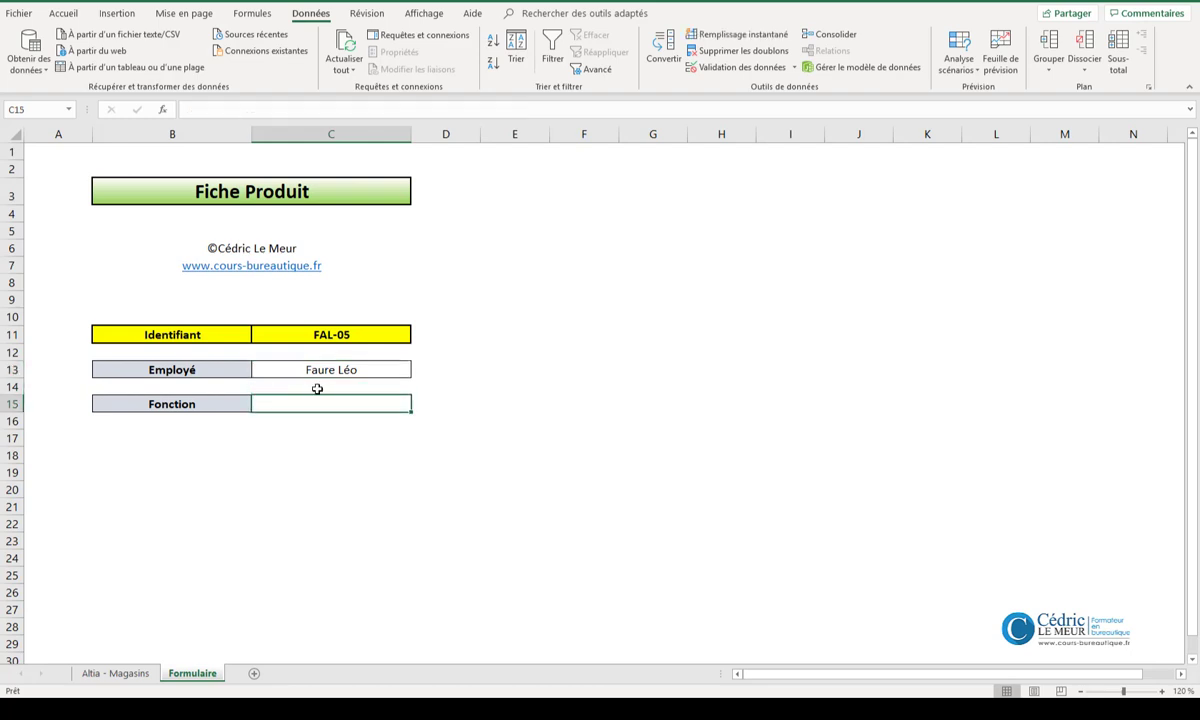
{"action": "left_click", "coordinate": [164, 111]}
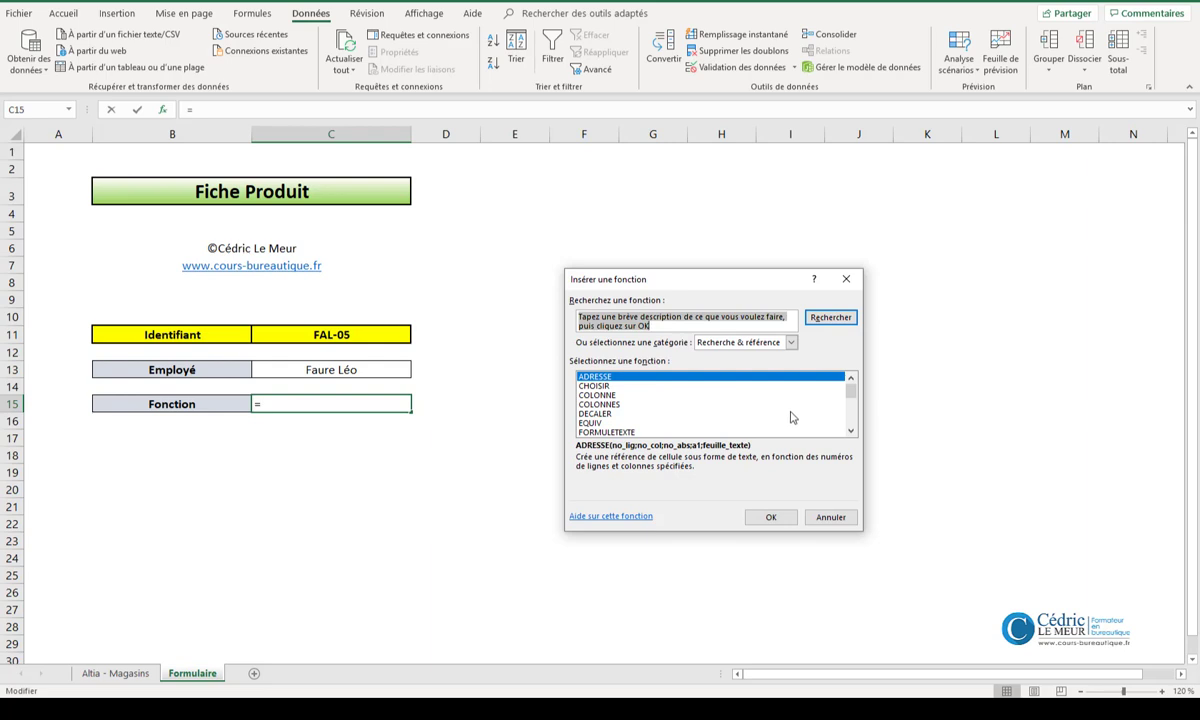
{"action": "left_click", "coordinate": [851, 431]}
{"action": "left_click", "coordinate": [851, 431]}
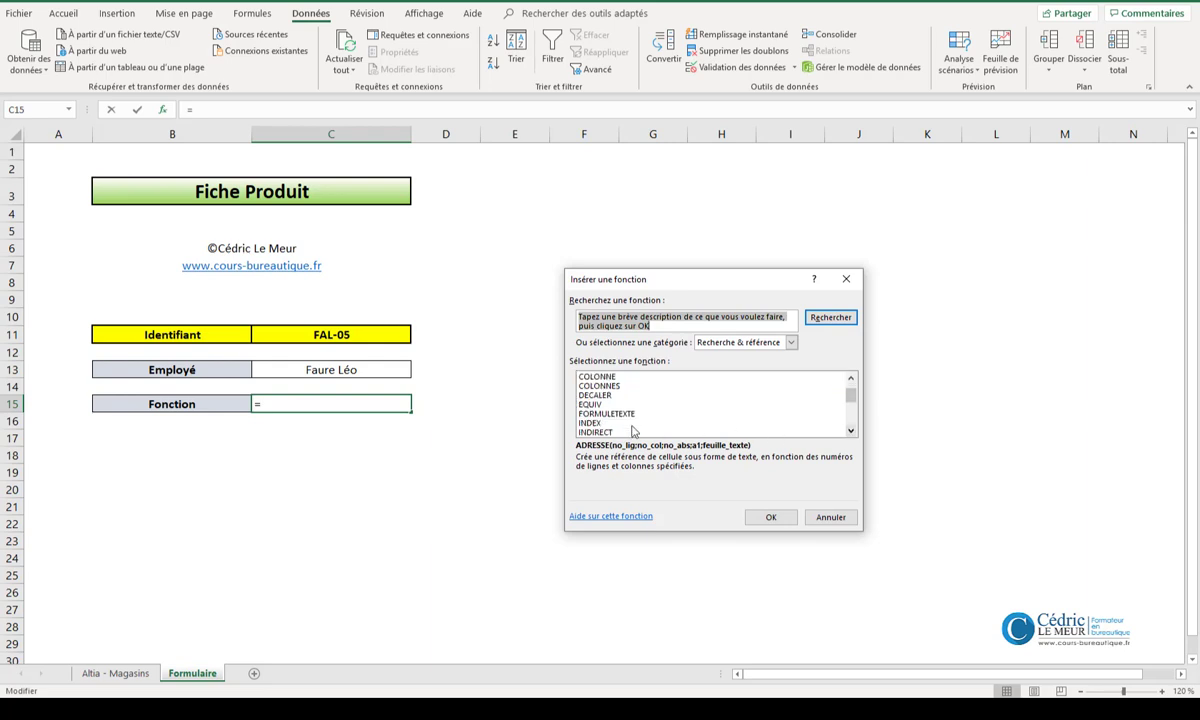
{"action": "double_click", "coordinate": [627, 424]}
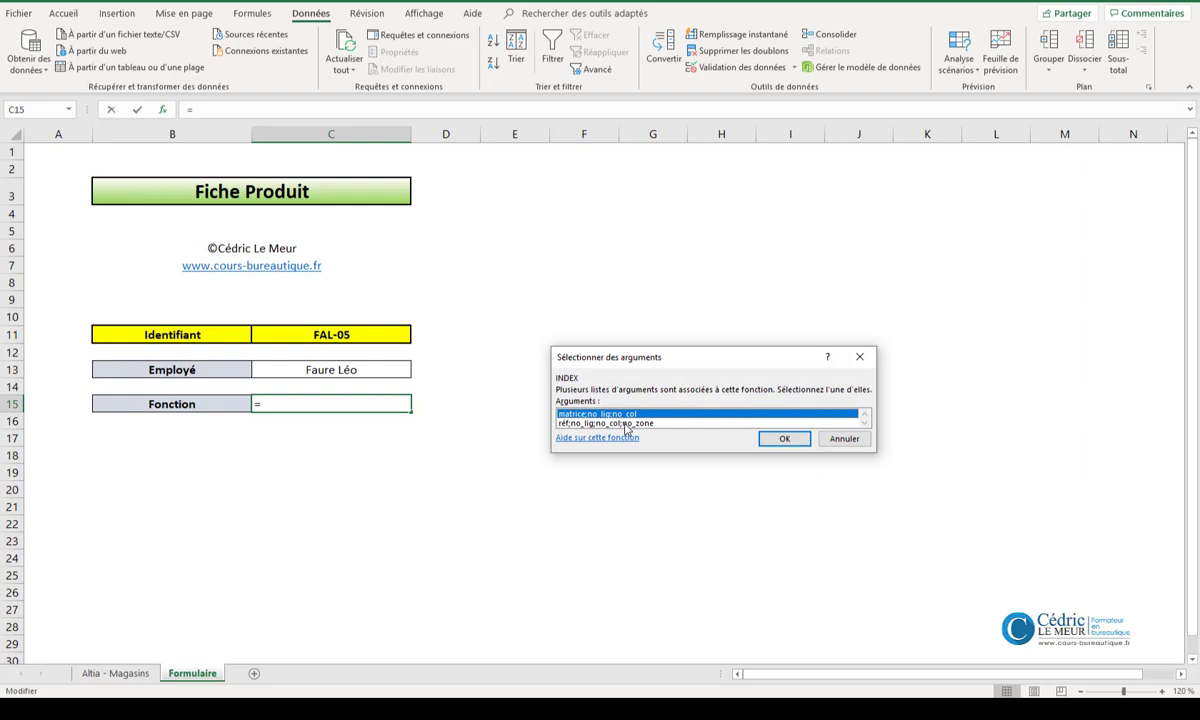
{"action": "left_click", "coordinate": [785, 440]}
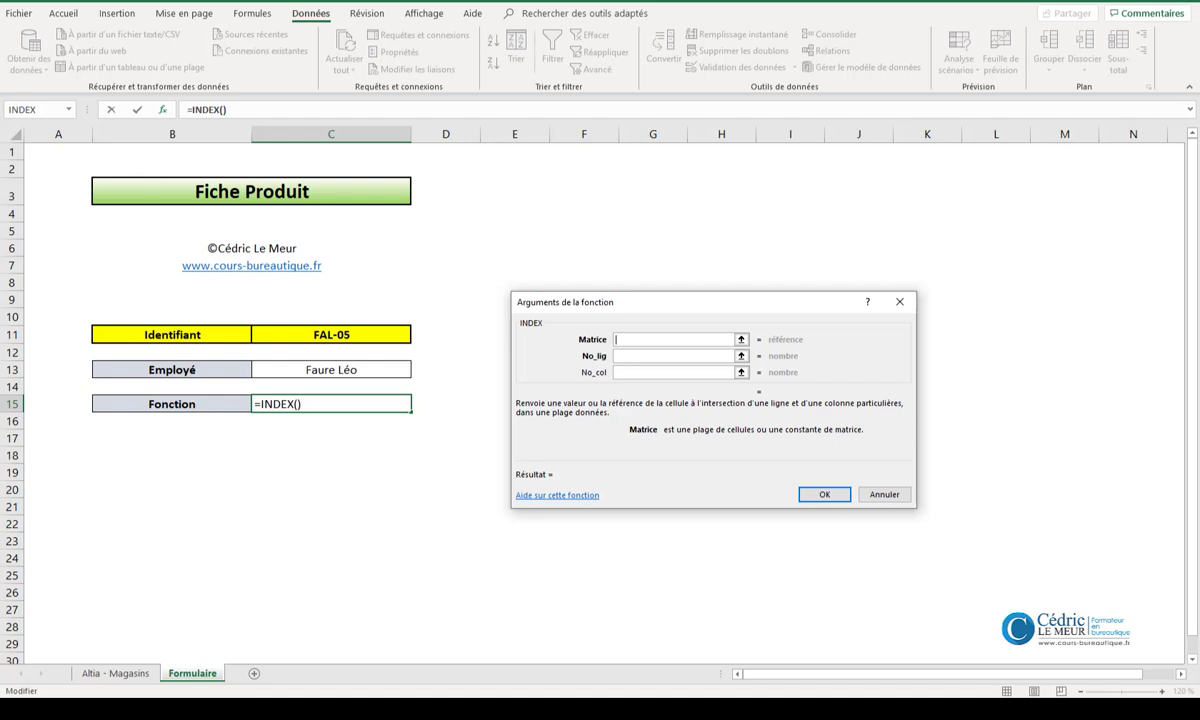
- Set the Matrice of the Fonction cell's INDEX to 'Altia - Magasins'!B12:F31 and its No_col to 2
{"action": "left_click", "coordinate": [116, 673]}
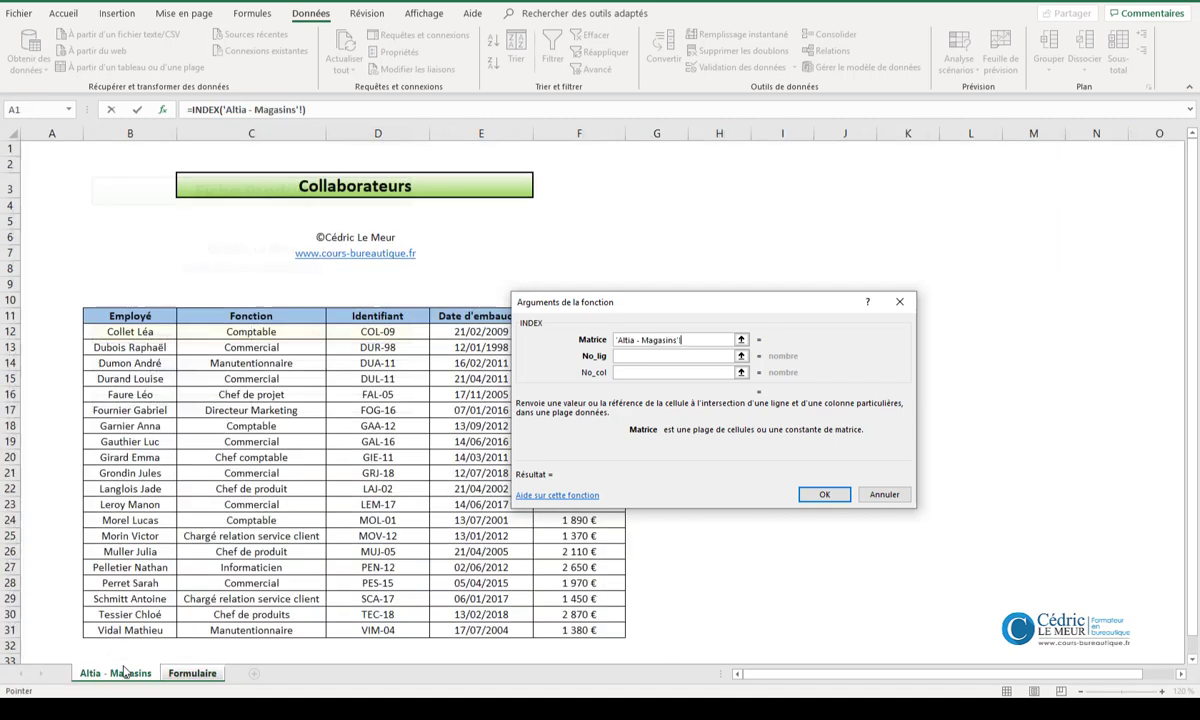
{"action": "left_click_drag", "start_coordinate": [133, 331], "coordinate": [580, 628]}
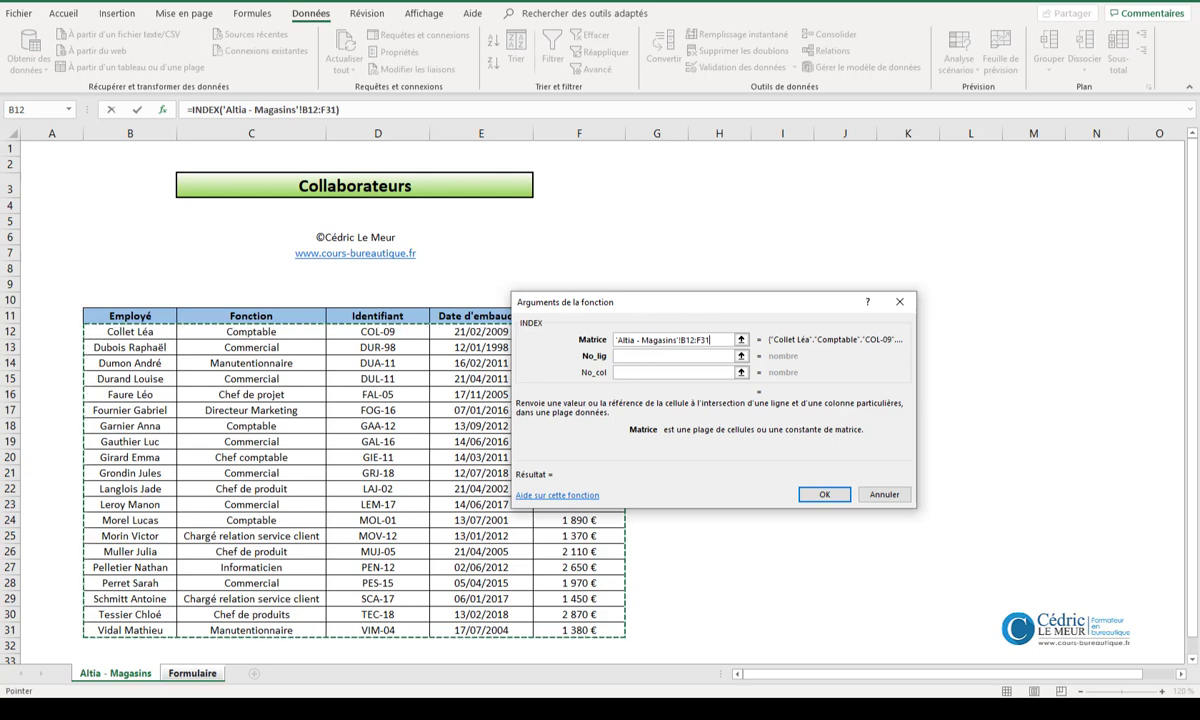
{"action": "left_click", "coordinate": [635, 374]}
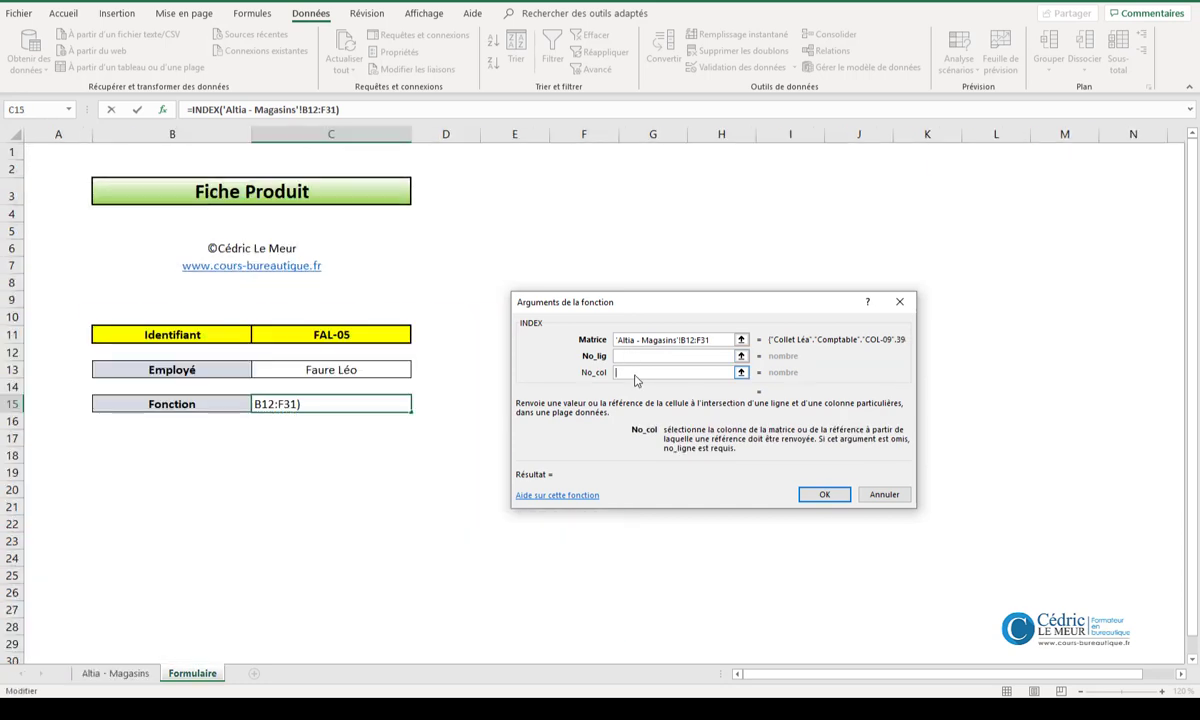
{"action": "type", "text": "2"}
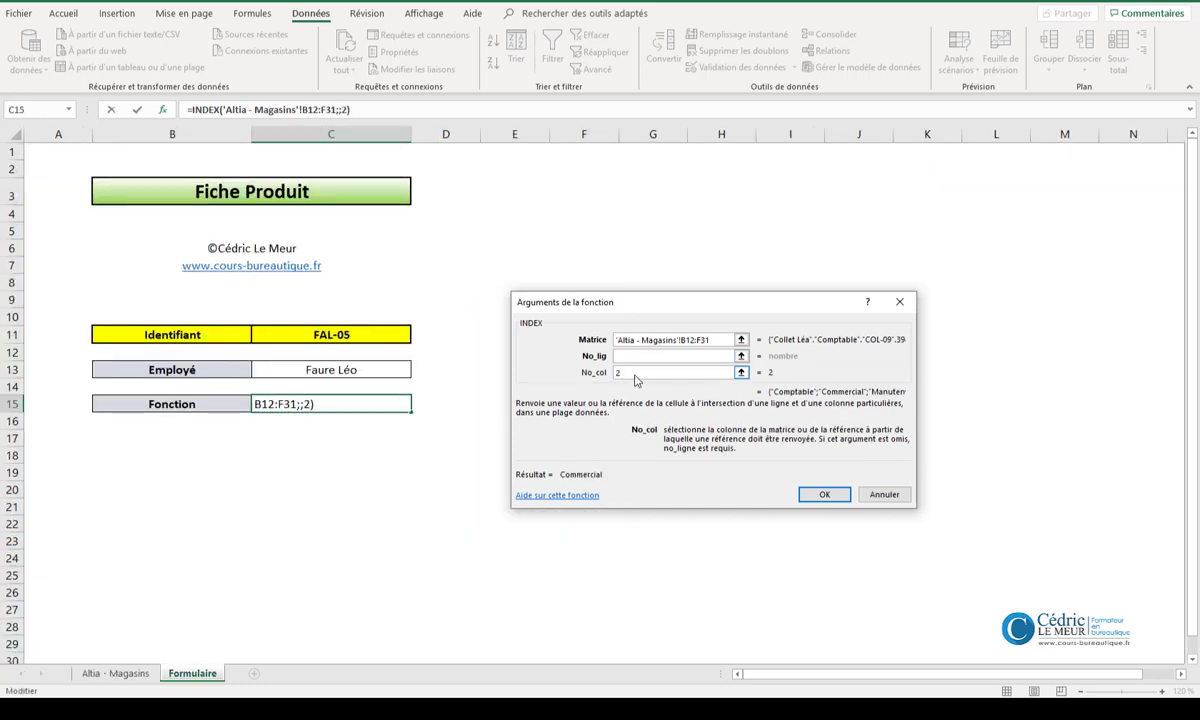
- Nest EQUIV in the No_lig argument of the Fonction cell's INDEX, using C11 as Valeur_cherchée
{"action": "left_click", "coordinate": [634, 357]}
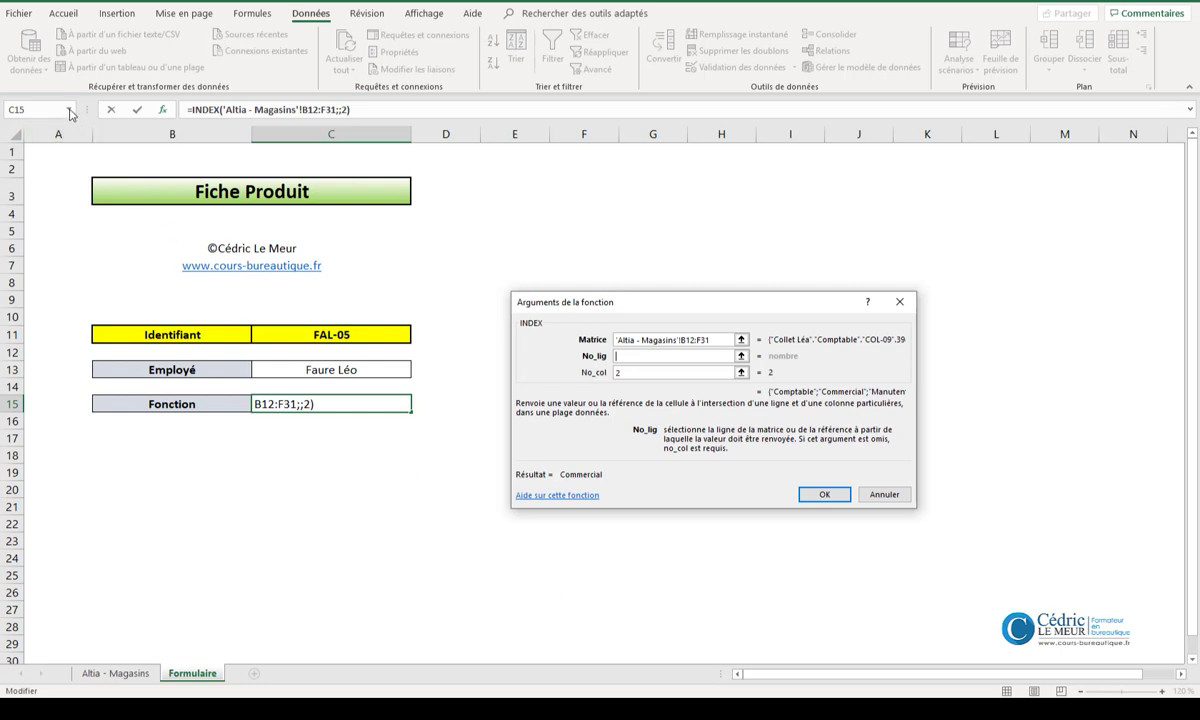
{"action": "left_click", "coordinate": [70, 110]}
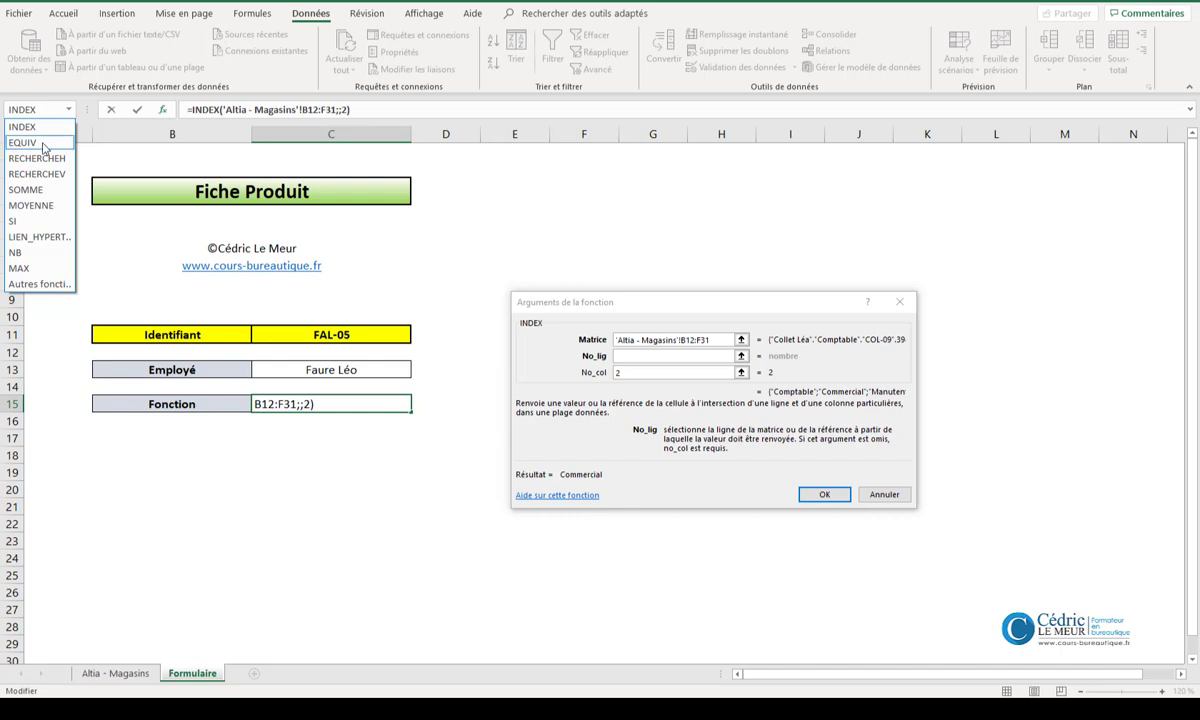
{"action": "left_click", "coordinate": [44, 146]}
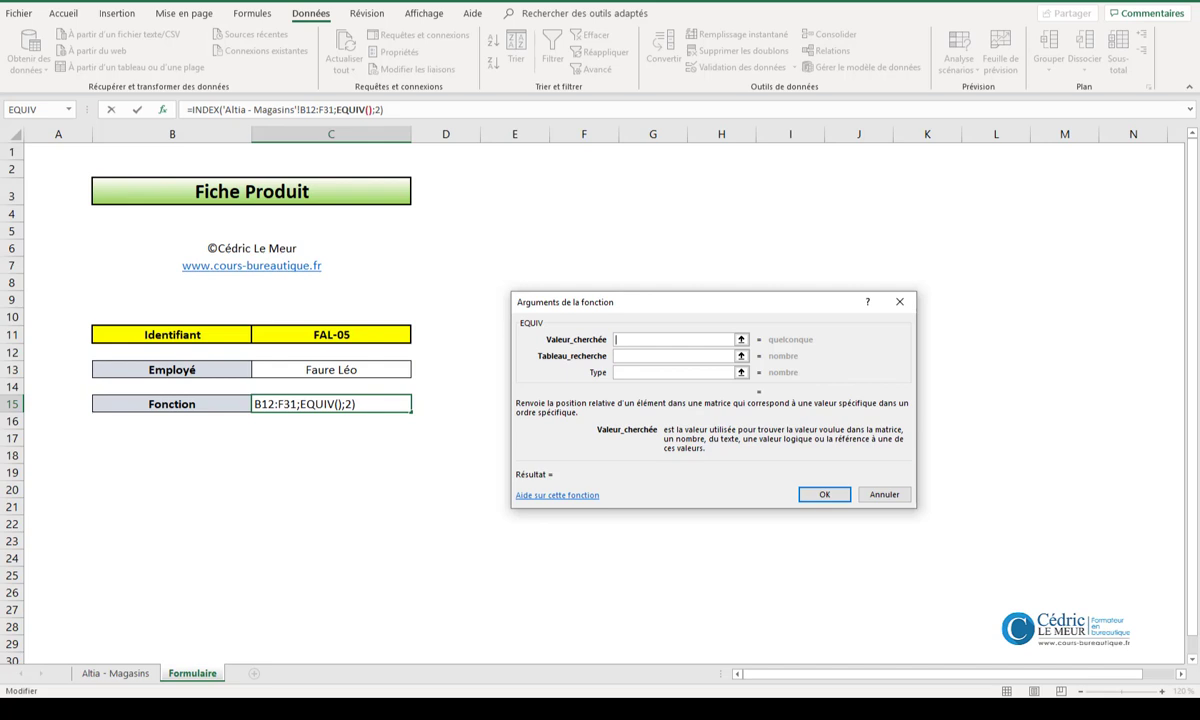
{"action": "left_click", "coordinate": [372, 335]}
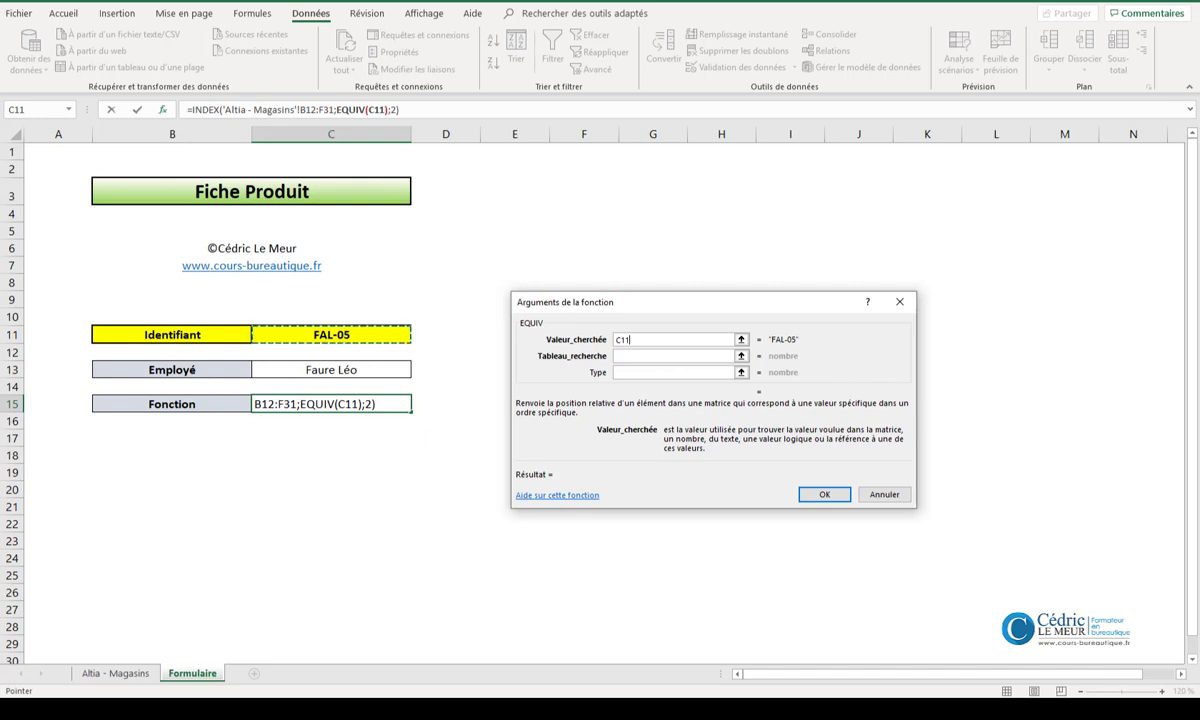
- Set the nested EQUIV's Tableau_recherche to 'Altia - Magasins'!D12:D31 and its Type to 0, and validate the Fonction formula
{"action": "left_click", "coordinate": [622, 359]}
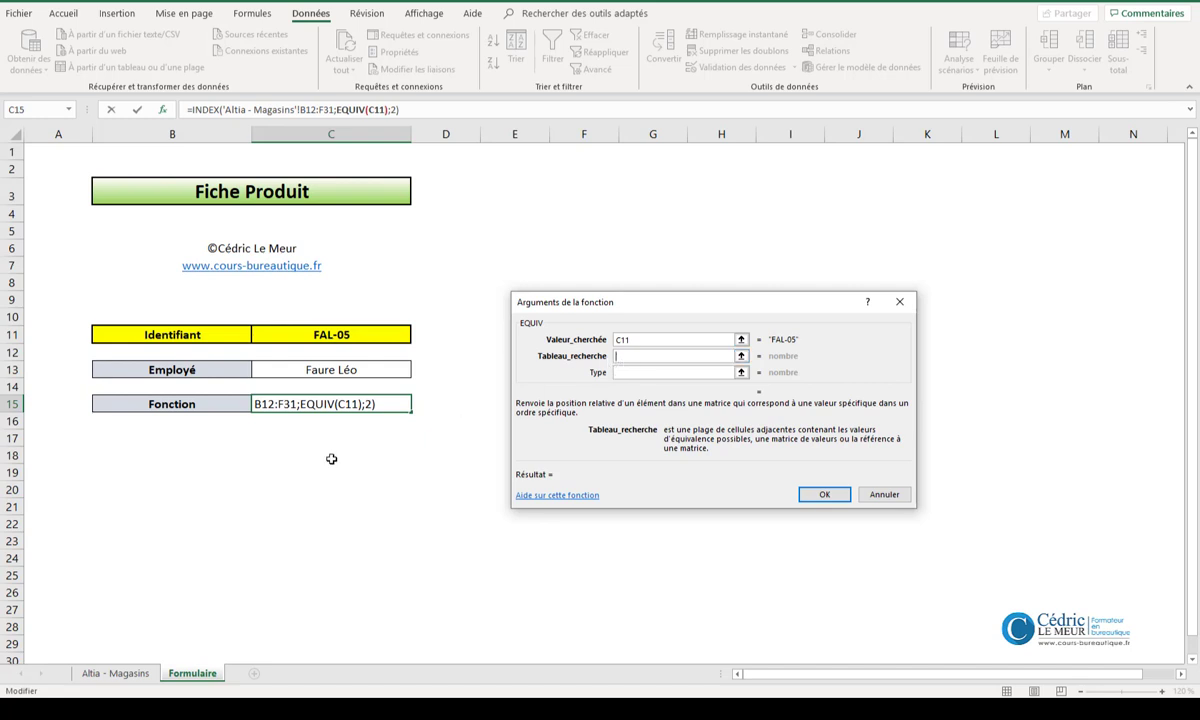
{"action": "left_click", "coordinate": [126, 677]}
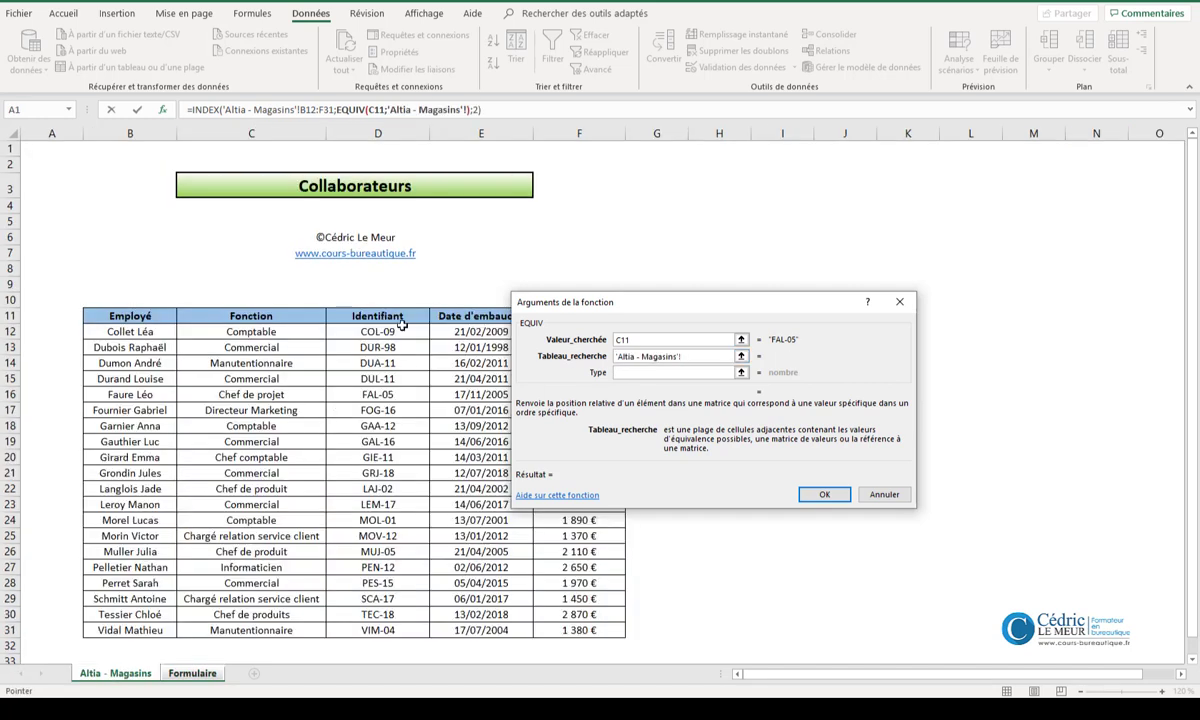
{"action": "left_click_drag", "start_coordinate": [378, 331], "coordinate": [364, 628]}
{"action": "left_click", "coordinate": [648, 373]}
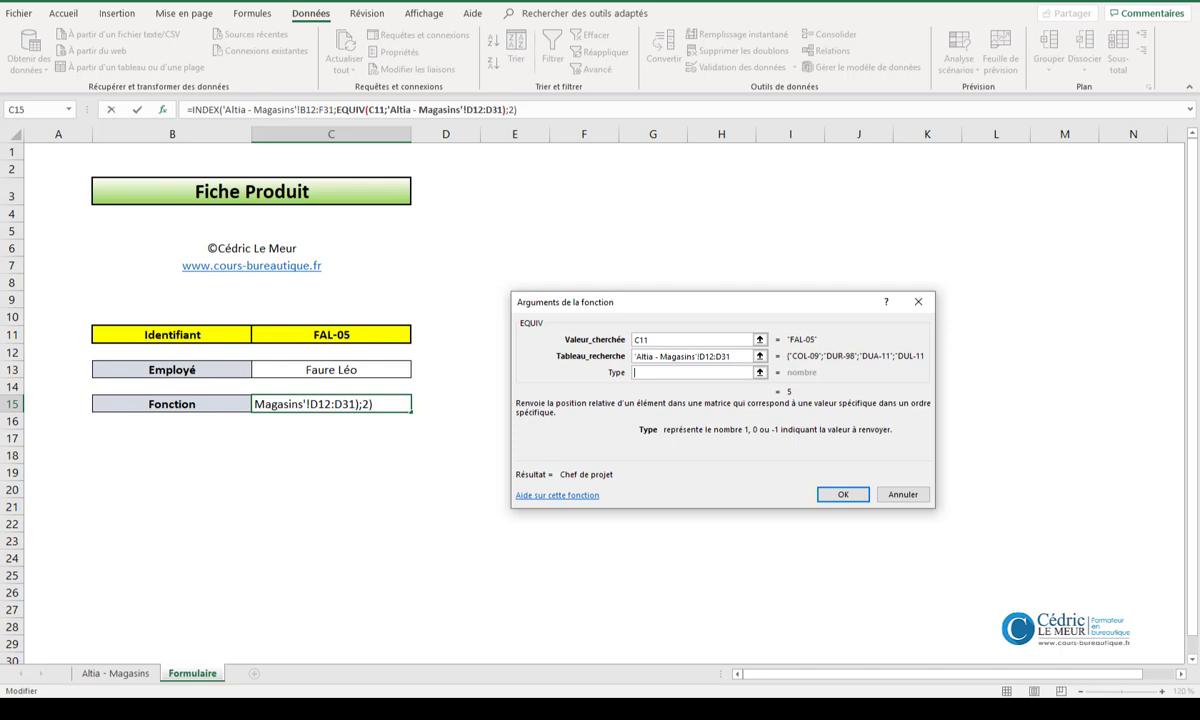
{"action": "type", "text": "0"}
{"action": "left_click", "coordinate": [841, 495]}
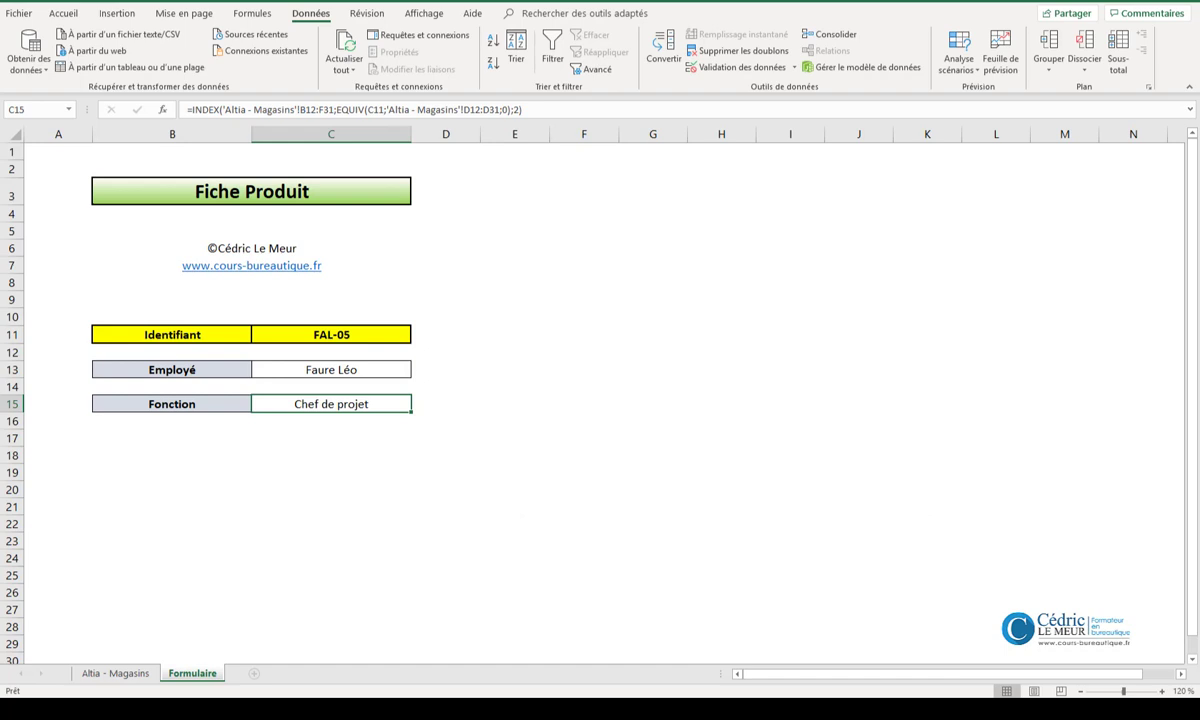
- Test the form by choosing in C11 the identifier stored in cell D22 of the Altia - Magasins sheet
{"action": "left_click", "coordinate": [408, 334]}
{"action": "left_click", "coordinate": [417, 337]}
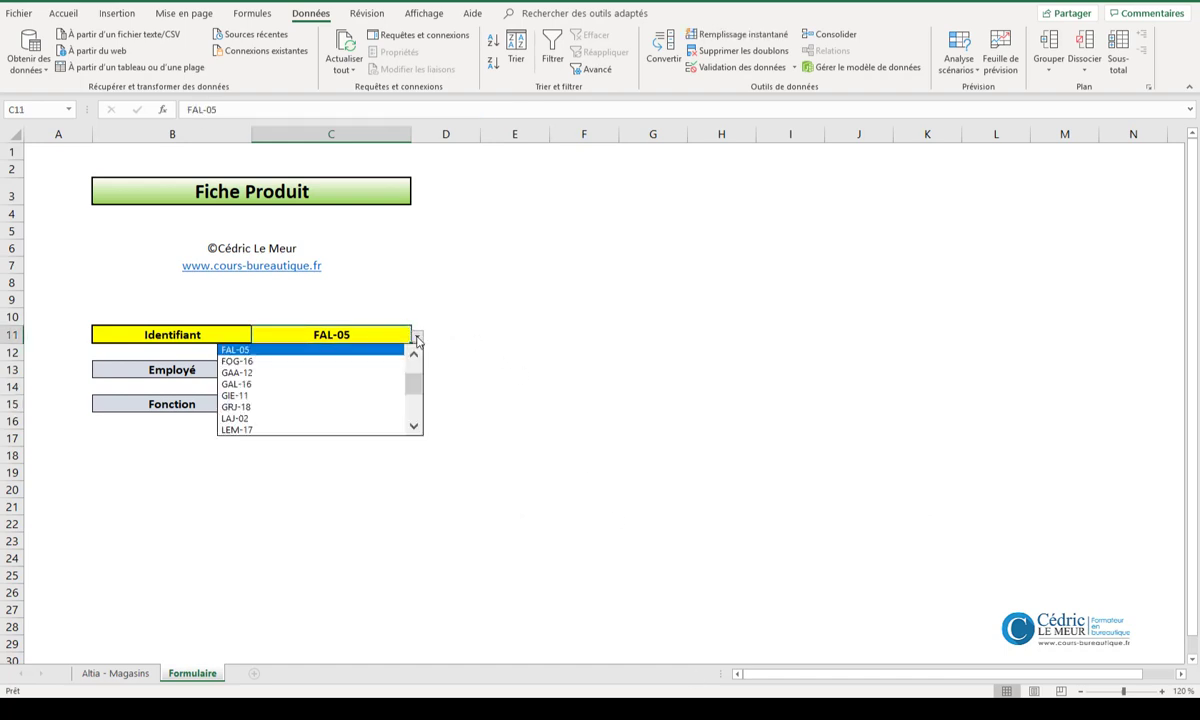
{"action": "left_click", "coordinate": [316, 418]}
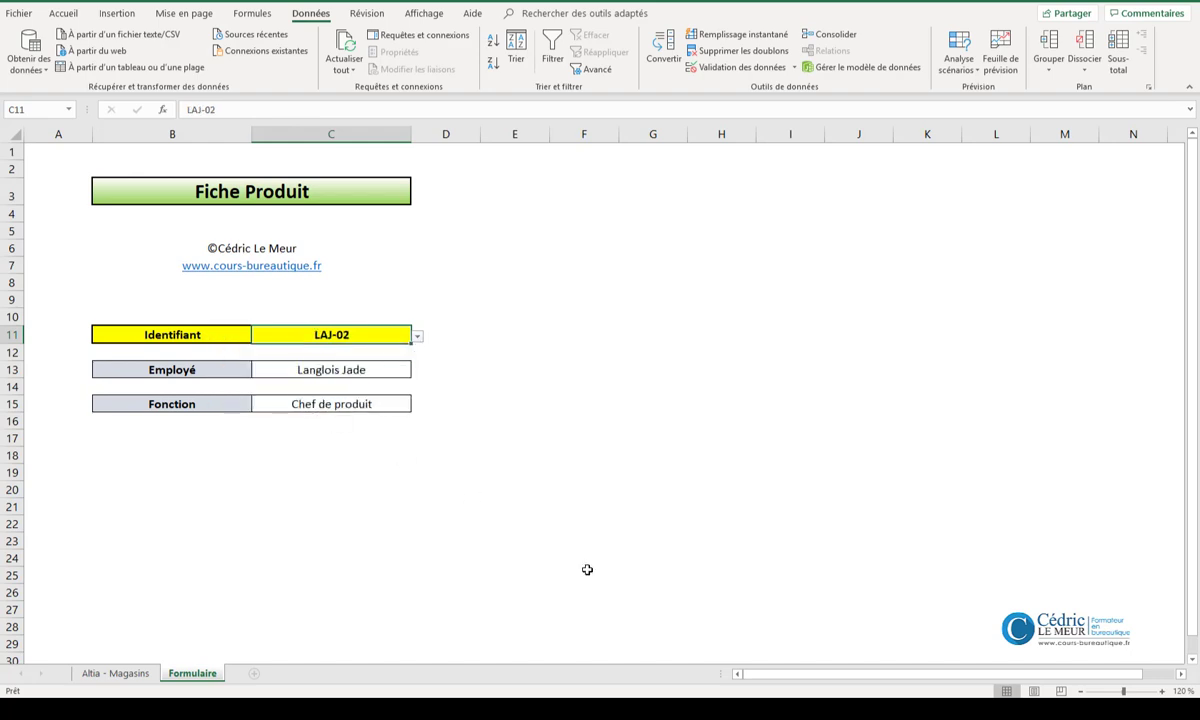